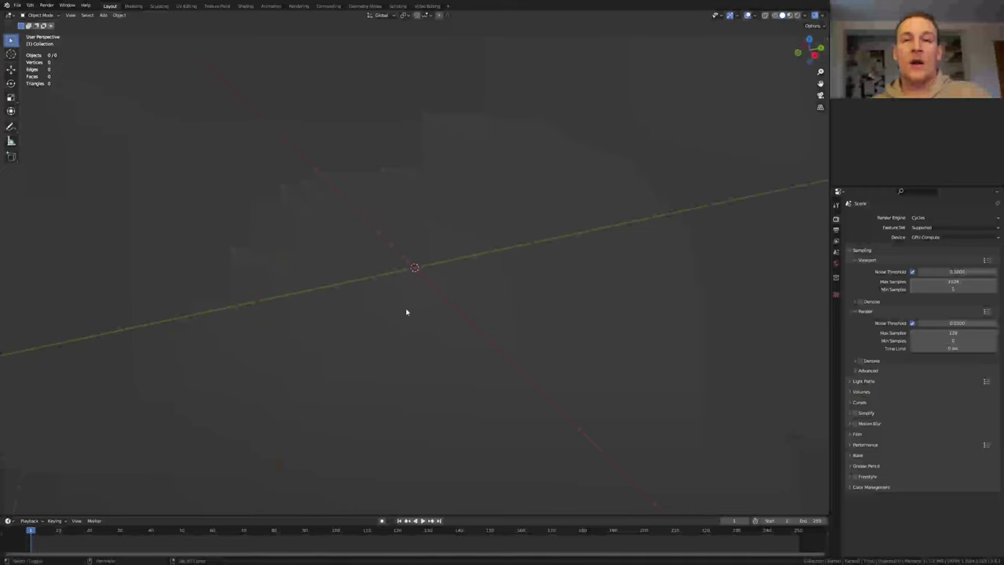
Step: Add a plane, give it a new geometry node tree in the Geometry Nodes workspace, and delete the Group Input node
{"action": "key", "text": "shift+a"}
{"action": "left_click", "coordinate": [444, 313]}
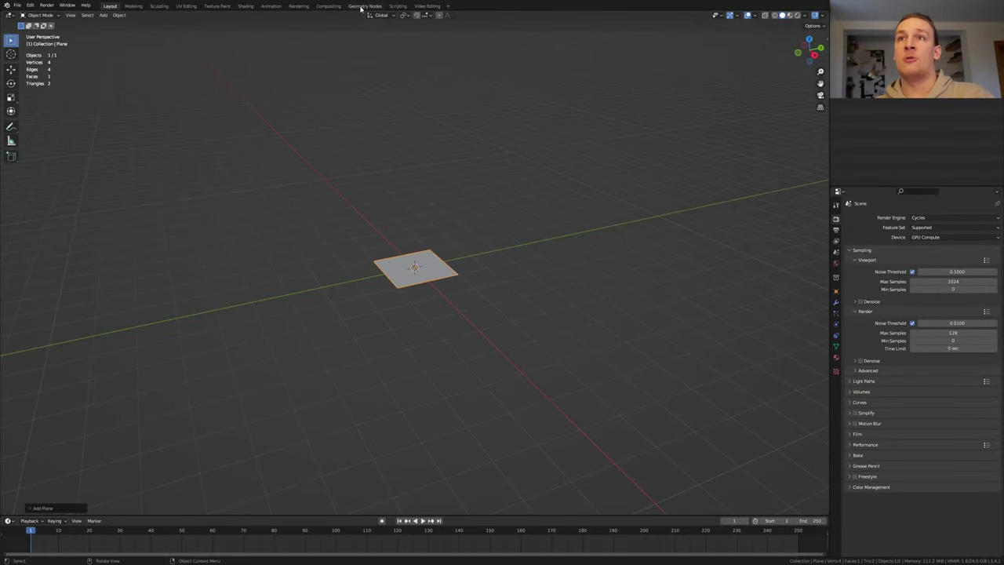
{"action": "left_click", "coordinate": [365, 5]}
{"action": "left_click", "coordinate": [406, 302]}
{"action": "key", "text": "x"}
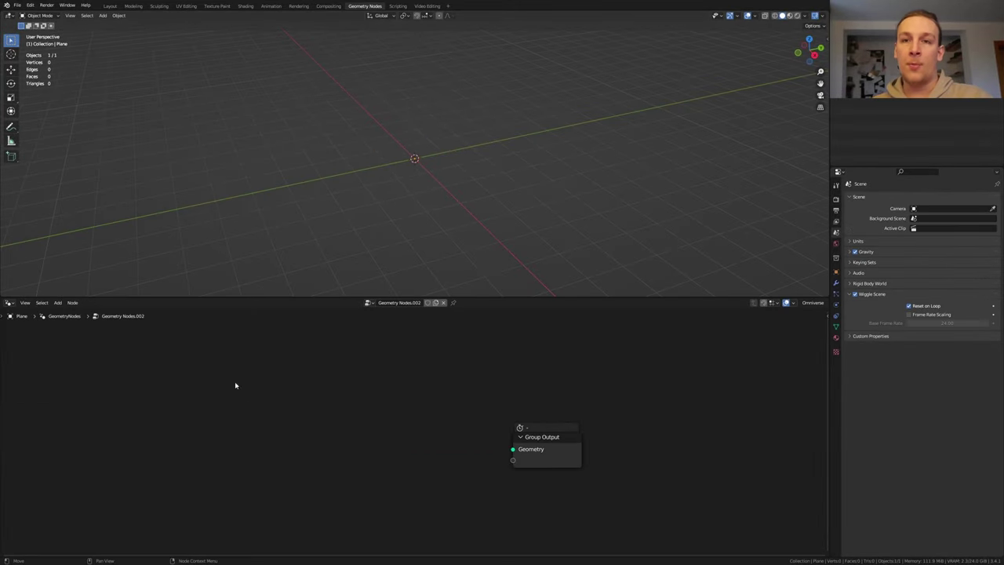
Step: Add a Cube node and an Extrude Mesh node, and link the cube's Mesh output to the Extrude Mesh input
{"action": "key", "text": "shift+a"}
{"action": "type", "text": "cu"}
{"action": "left_click", "coordinate": [241, 303]}
{"action": "left_click", "coordinate": [135, 361]}
{"action": "key", "text": "shift+a"}
{"action": "left_click", "coordinate": [213, 348]}
{"action": "type", "text": "ex"}
{"action": "key", "text": "Return"}
{"action": "left_click", "coordinate": [228, 348]}
{"action": "left_click_drag", "start_coordinate": [168, 355], "coordinate": [227, 409]}
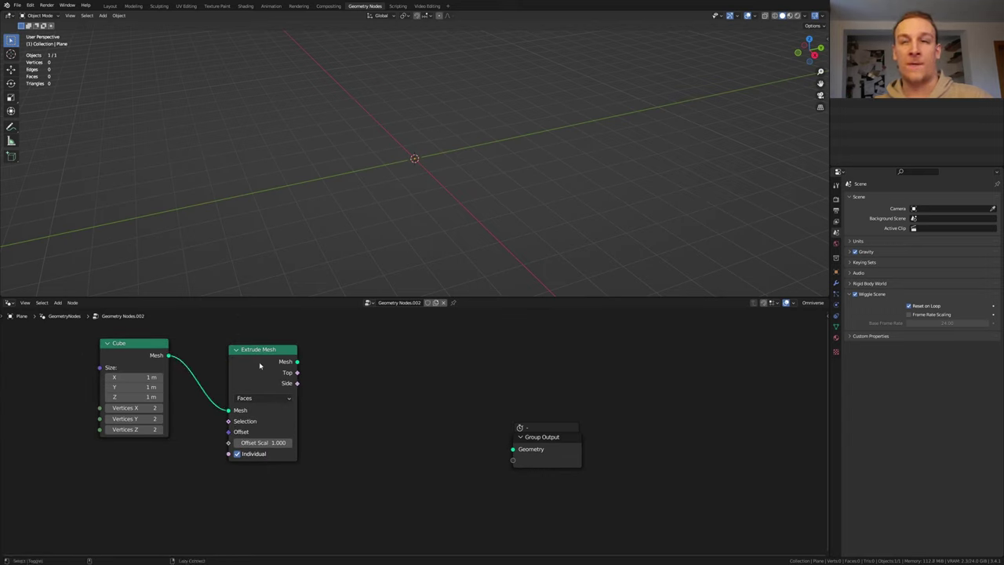
Step: Link Extrude Mesh to the Group Output and set the Cube node's X, Y and Z vertices to 30
{"action": "left_click_drag", "start_coordinate": [297, 362], "coordinate": [513, 449]}
{"action": "mouse_move", "coordinate": [138, 408]}
{"action": "left_mouse_down"}
{"action": "mouse_move", "coordinate": [138, 429]}
{"action": "mouse_move", "coordinate": [138, 406]}
{"action": "left_mouse_up"}
{"action": "key", "text": "Return"}
Step: Add a Voronoi Texture node below and to the left of the Cube node
{"action": "middle_click_drag", "start_coordinate": [213, 403], "coordinate": [345, 398]}
{"action": "key", "text": "shift+a"}
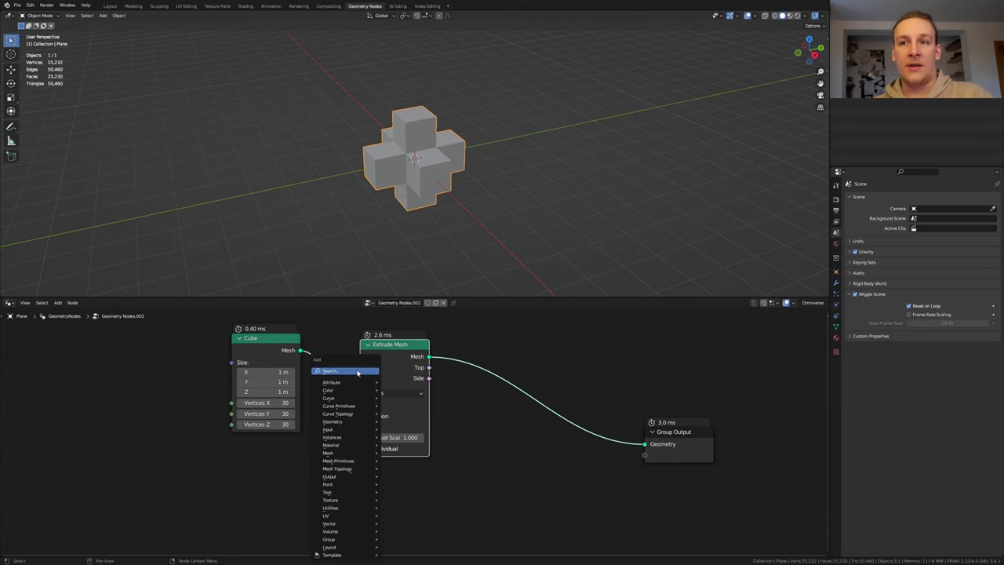
{"action": "left_click", "coordinate": [359, 373]}
{"action": "type", "text": "vor"}
{"action": "key", "text": "Return"}
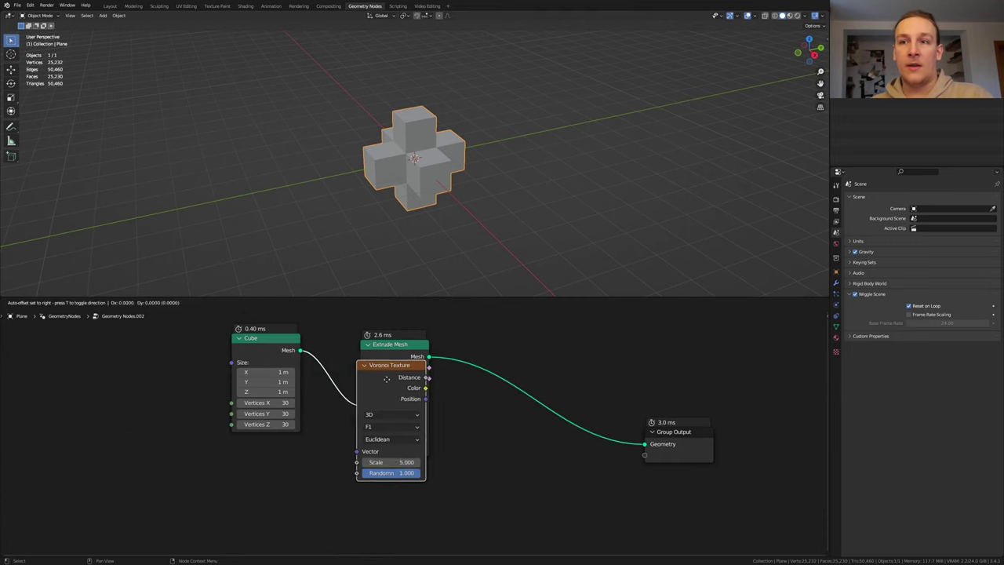
{"action": "left_click", "coordinate": [127, 441]}
Step: Add a Wave Texture node beside the Voronoi Texture and link the Voronoi Distance to its Vector input
{"action": "key", "text": "shift+a"}
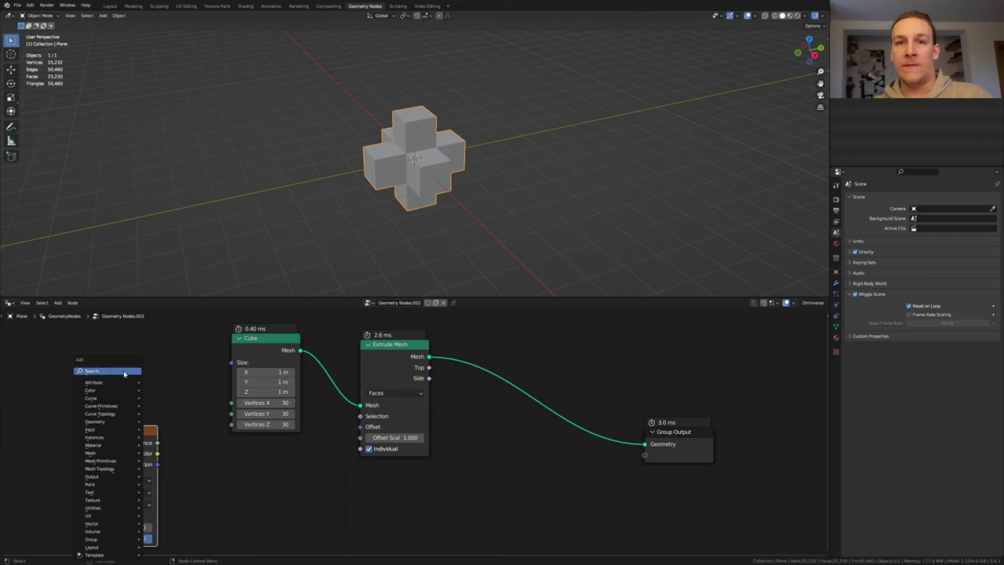
{"action": "type", "text": "wave"}
{"action": "key", "text": "Return"}
{"action": "left_click", "coordinate": [236, 473]}
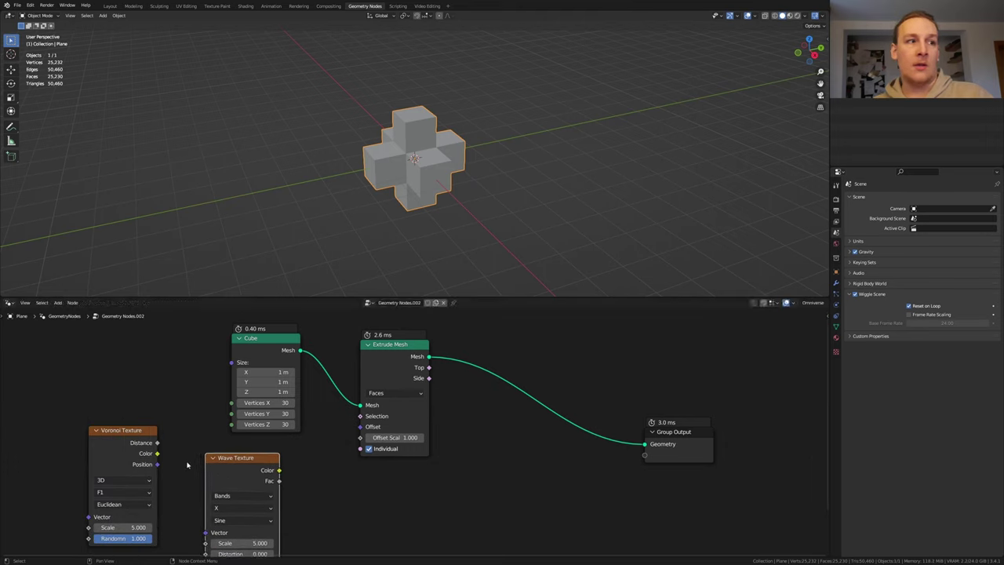
{"action": "left_click_drag", "start_coordinate": [158, 445], "coordinate": [206, 533]}
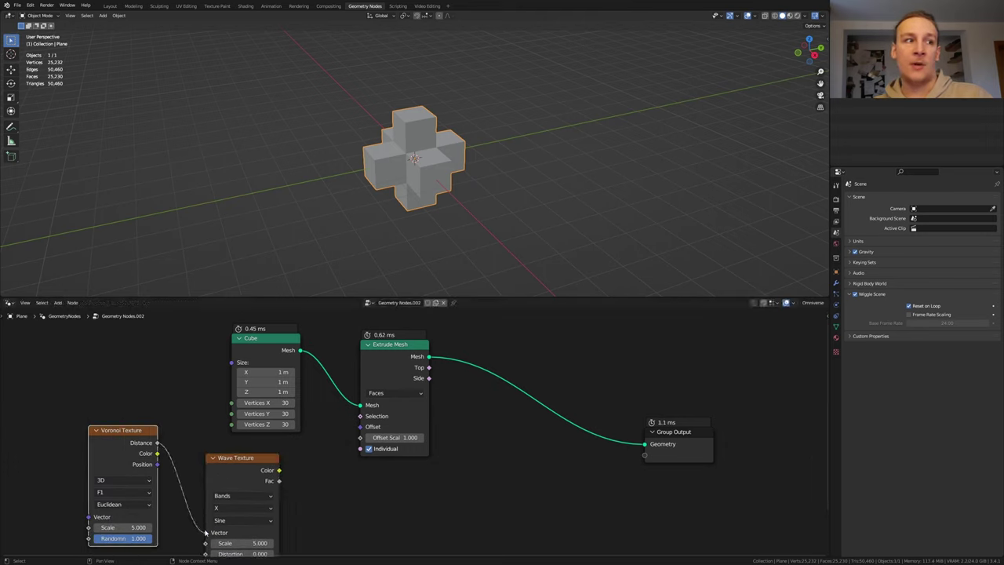
Step: Set the Voronoi Texture to Distance to Edge with a scale of -0.5
{"action": "middle_click_drag", "start_coordinate": [190, 499], "coordinate": [331, 447]}
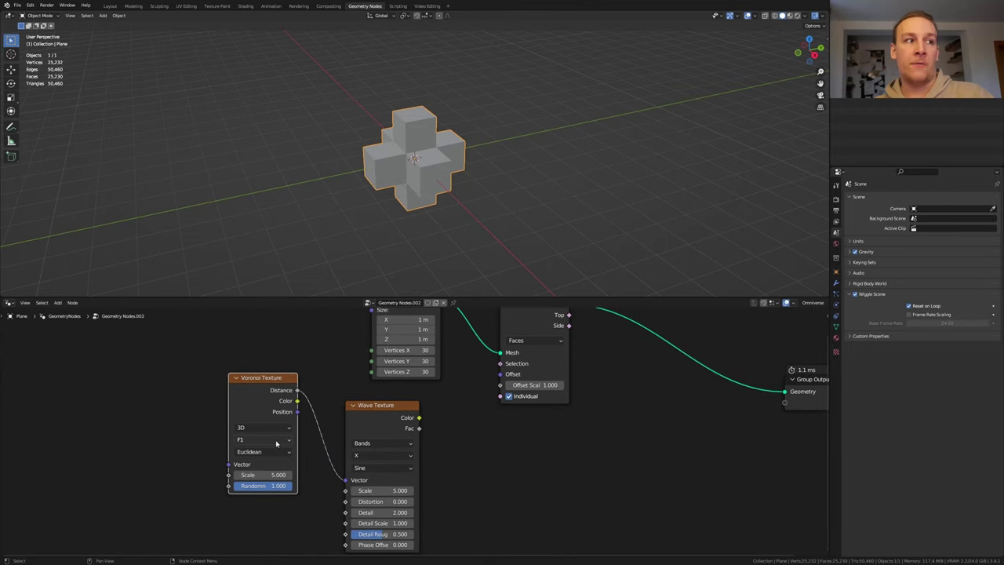
{"action": "left_click", "coordinate": [277, 440]}
{"action": "left_click", "coordinate": [273, 483]}
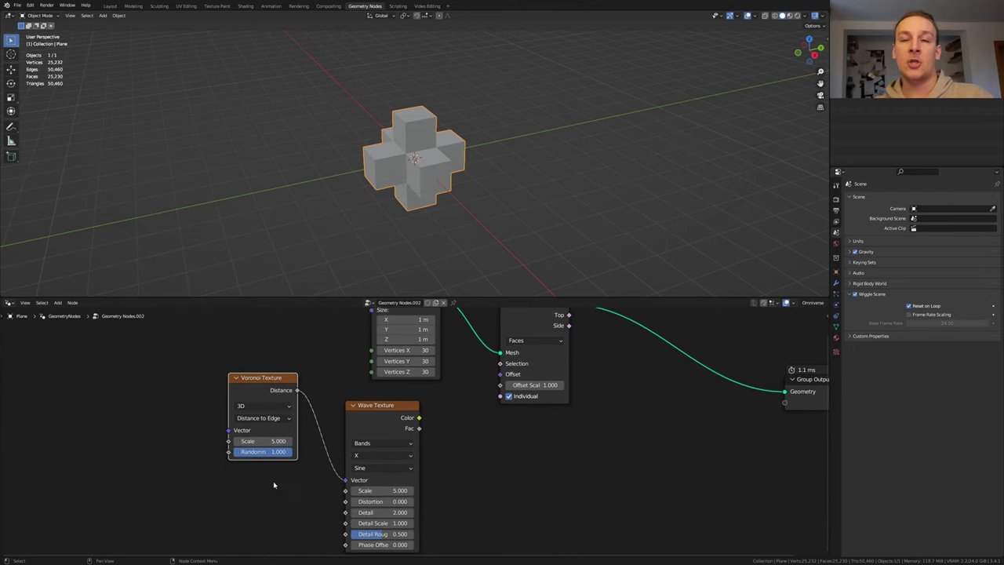
{"action": "left_click", "coordinate": [270, 441]}
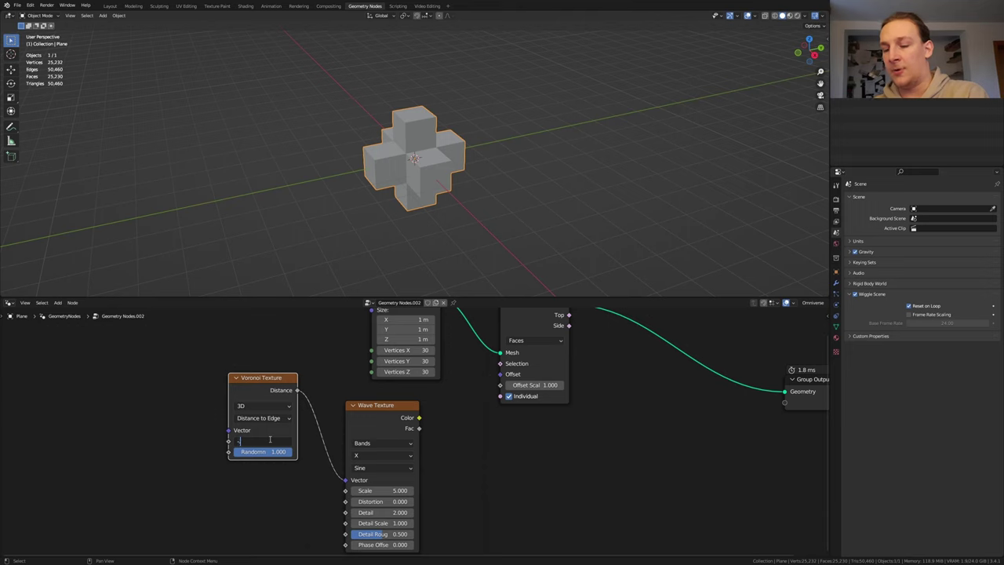
{"action": "type", "text": "-0.5"}
{"action": "key", "text": "Return"}
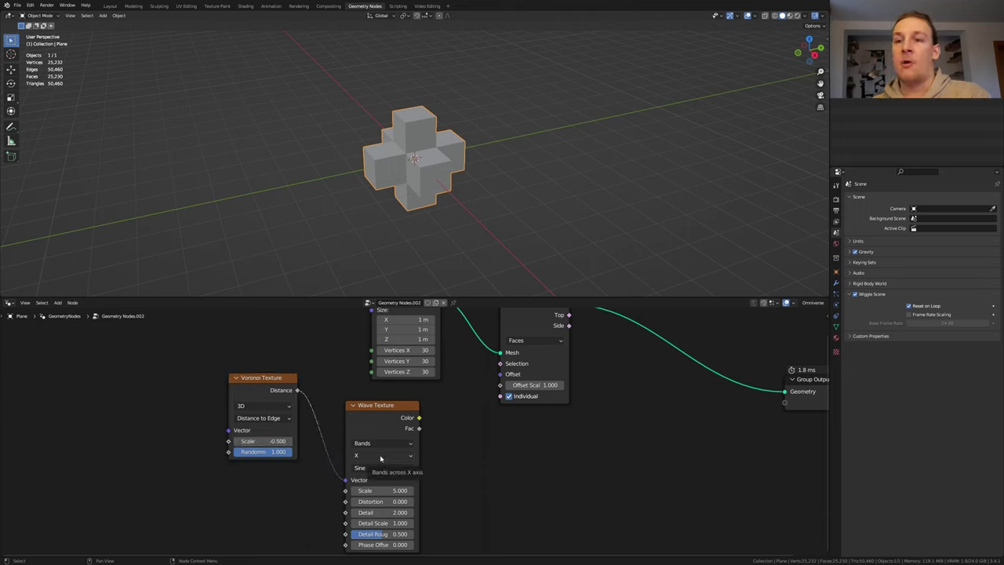
Step: Set the Wave Texture to Diagonal bands with scale 1, and link its Color to the Extrude Mesh Offset Scale
{"action": "left_click", "coordinate": [381, 458]}
{"action": "left_click", "coordinate": [376, 496]}
{"action": "left_click", "coordinate": [377, 491]}
{"action": "type", "text": "1"}
{"action": "key", "text": "Return"}
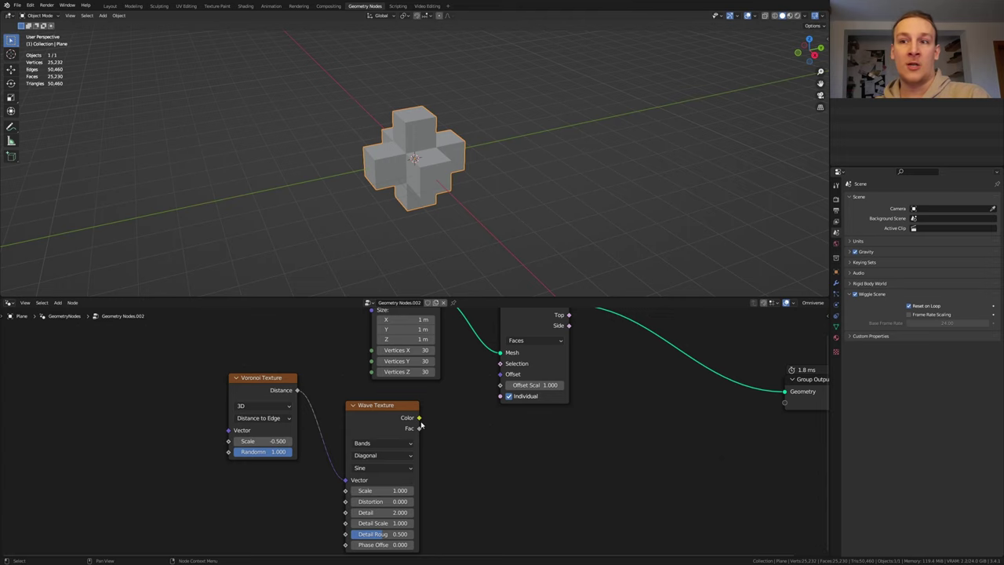
{"action": "left_click_drag", "start_coordinate": [420, 417], "coordinate": [500, 385]}
Step: Insert a Map Range node between the Wave Texture and Extrude Mesh, and set its From Max to 1.5
{"action": "key", "text": "shift+a"}
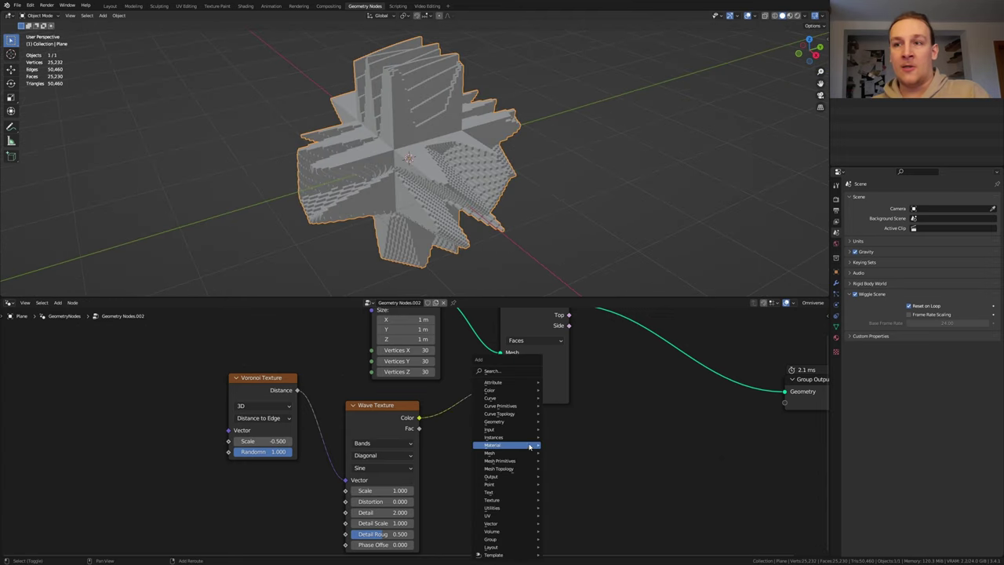
{"action": "left_click", "coordinate": [523, 374]}
{"action": "type", "text": "map"}
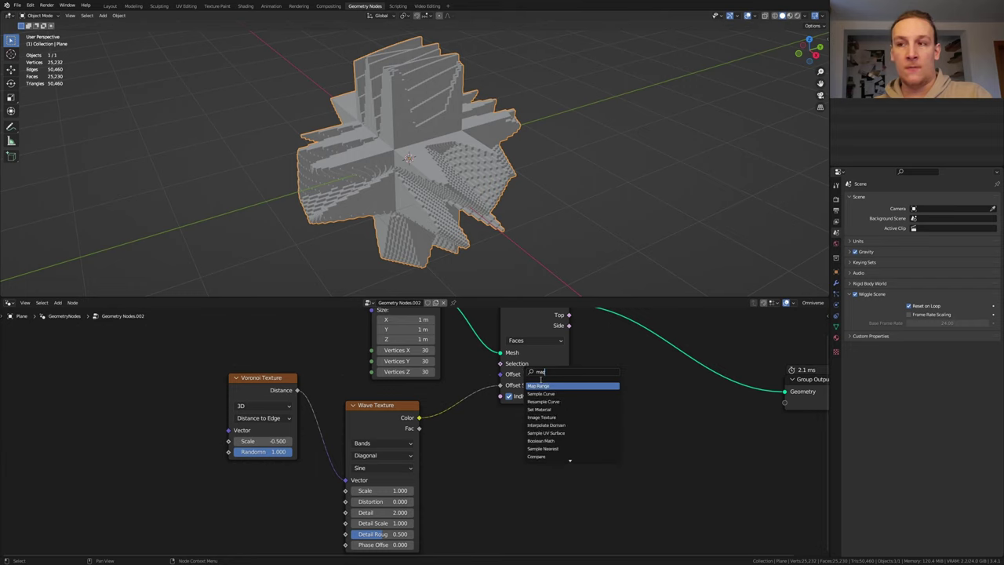
{"action": "left_click", "coordinate": [551, 384]}
{"action": "left_click", "coordinate": [487, 415]}
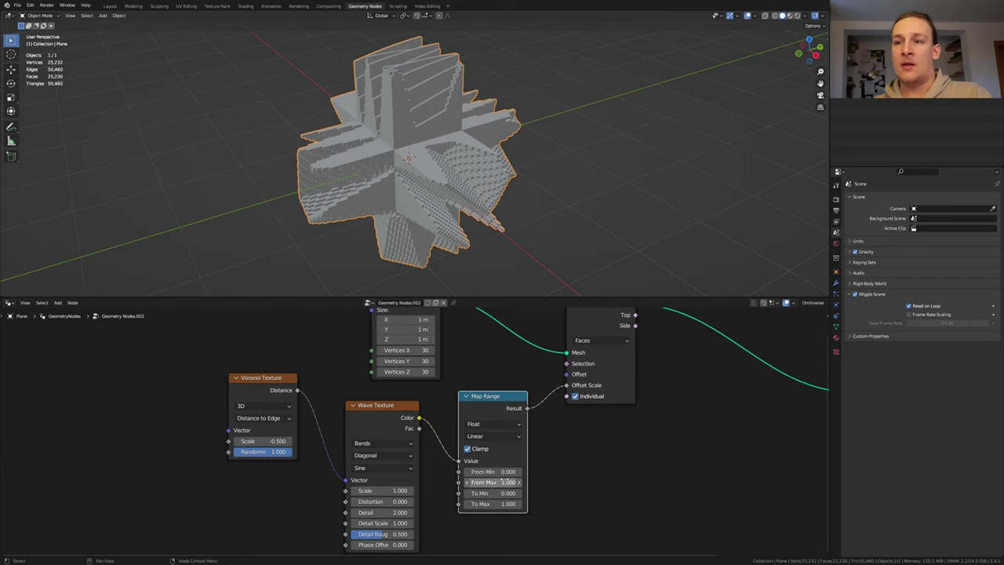
{"action": "left_click", "coordinate": [499, 482]}
{"action": "type", "text": "1.5"}
{"action": "key", "text": "Return"}
Step: Add a Vector Rotate node and link its output to the Voronoi Texture's Vector input
{"action": "middle_click_drag", "start_coordinate": [178, 366], "coordinate": [366, 385]}
{"action": "key", "text": "shift+a"}
{"action": "left_click", "coordinate": [361, 371]}
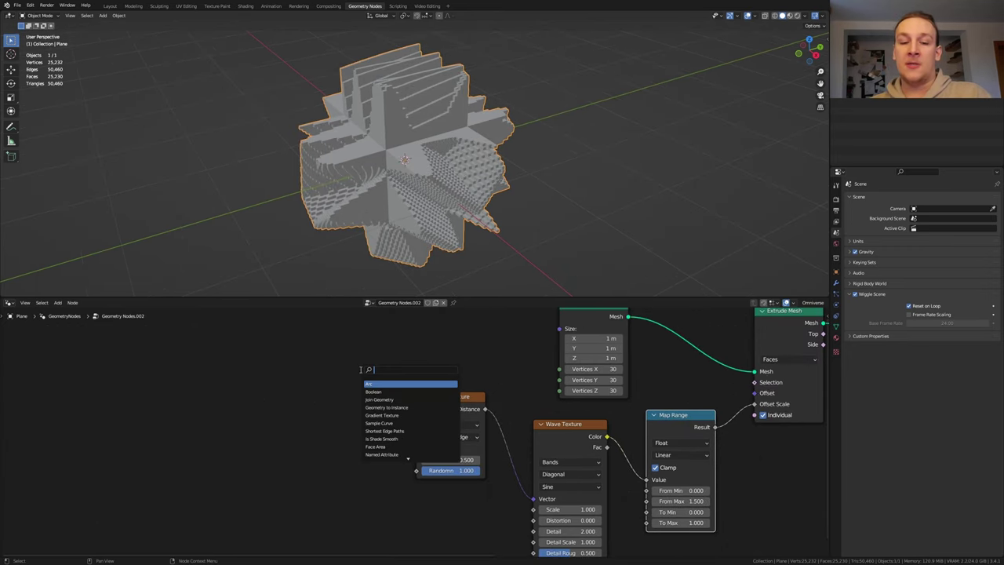
{"action": "type", "text": "vec"}
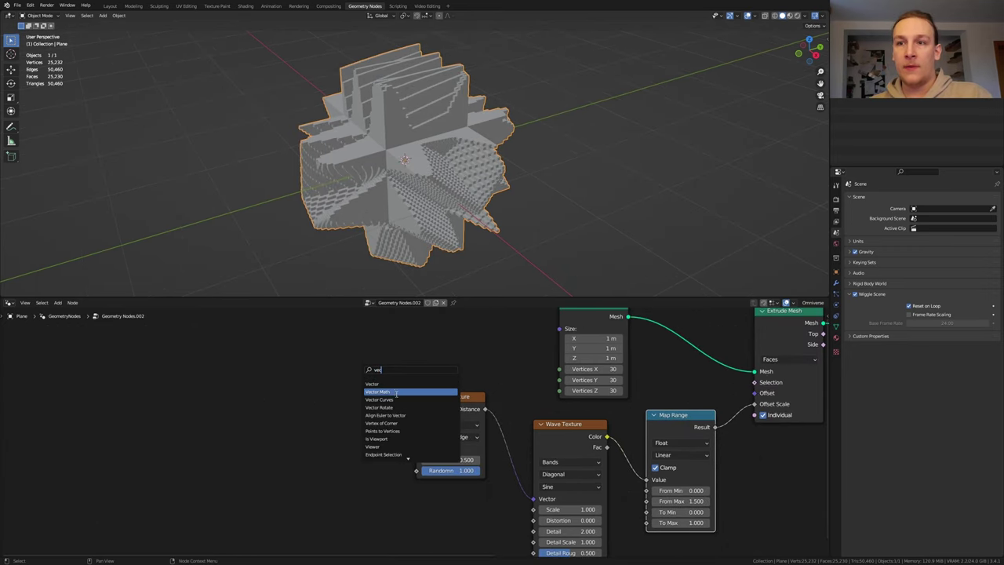
{"action": "left_click", "coordinate": [402, 407]}
{"action": "left_click_drag", "start_coordinate": [345, 381], "coordinate": [416, 450]}
Step: Add a Position node and link it to the Vector input of the Vector Rotate node
{"action": "left_click", "coordinate": [189, 380]}
{"action": "key", "text": "shift+a"}
{"action": "left_click", "coordinate": [174, 368]}
{"action": "type", "text": "po"}
{"action": "left_click", "coordinate": [193, 388]}
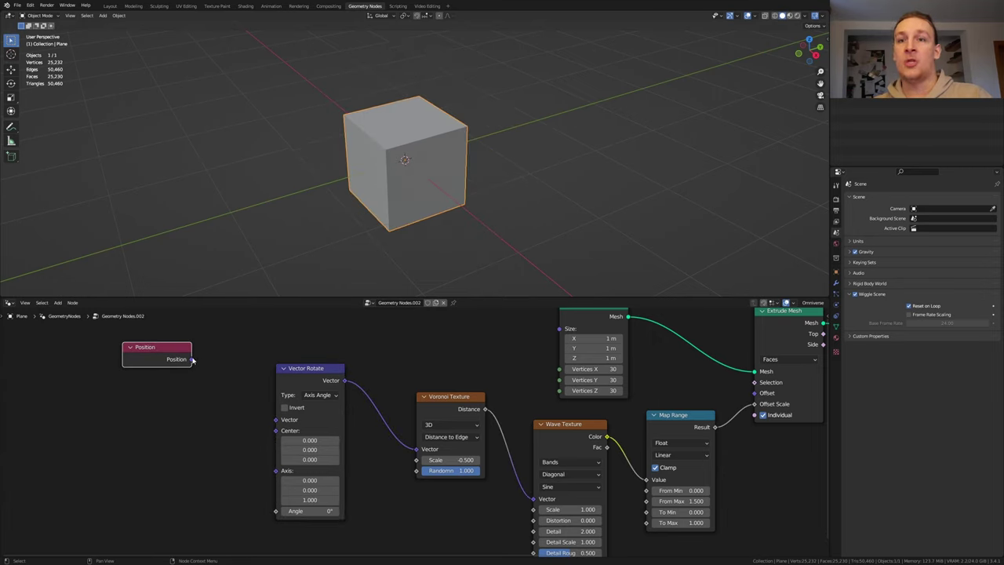
{"action": "left_click_drag", "start_coordinate": [192, 359], "coordinate": [276, 420]}
Step: Split off a Timeline area between the viewport and the node editor, and set the end frame to 100
{"action": "left_click_drag", "start_coordinate": [2, 294], "coordinate": [7, 217]}
{"action": "left_click", "coordinate": [10, 222]}
{"action": "left_click", "coordinate": [107, 252]}
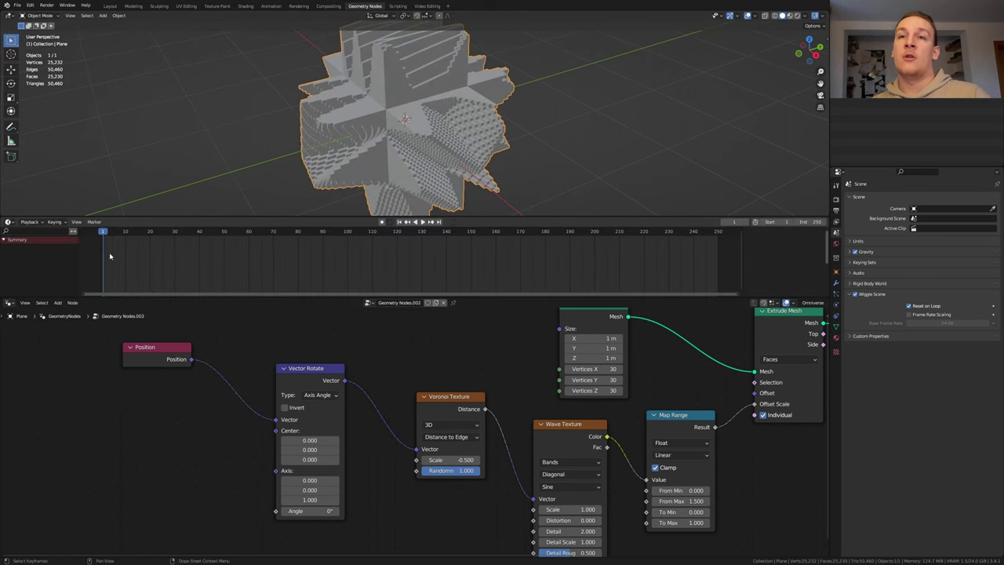
{"action": "left_click", "coordinate": [815, 222]}
{"action": "type", "text": "100"}
{"action": "key", "text": "Return"}
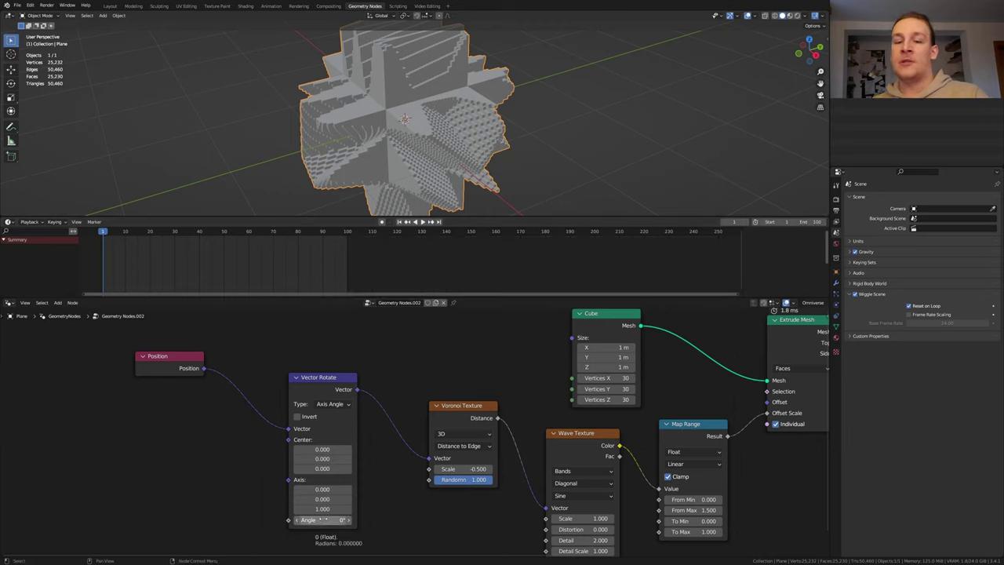
Step: Keyframe the Vector Rotate angle at 0° on frame 1 and at 360° on frame 101
{"action": "key", "text": "i"}
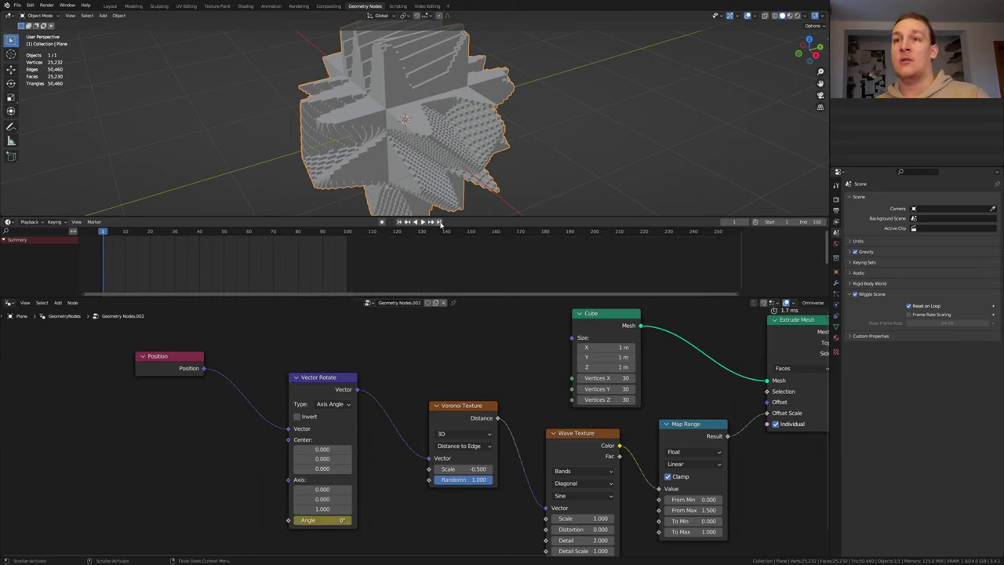
{"action": "left_click", "coordinate": [441, 222]}
{"action": "key", "text": "Right"}
{"action": "double_click", "coordinate": [321, 521]}
{"action": "type", "text": "360"}
{"action": "key", "text": "Return"}
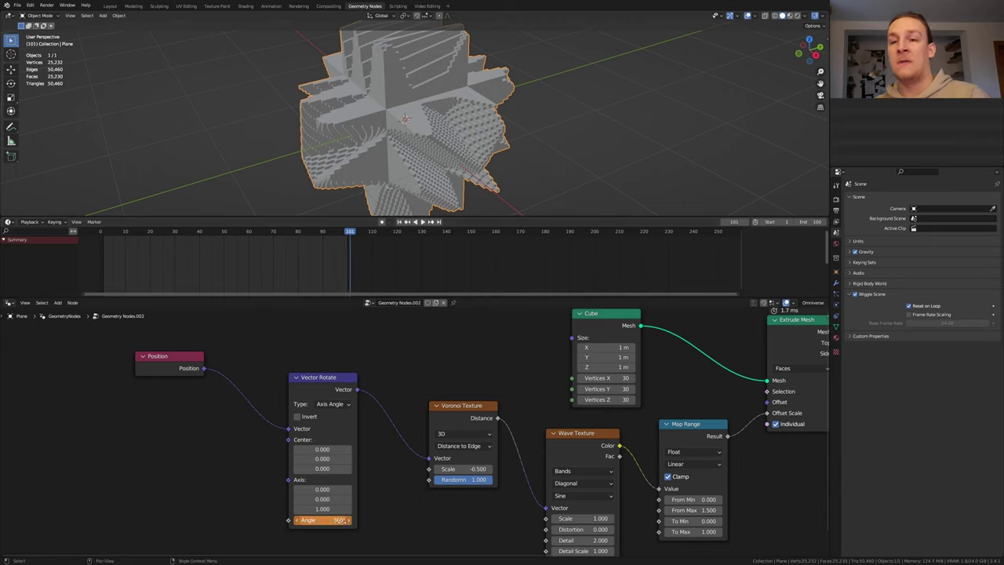
{"action": "key", "text": "i"}
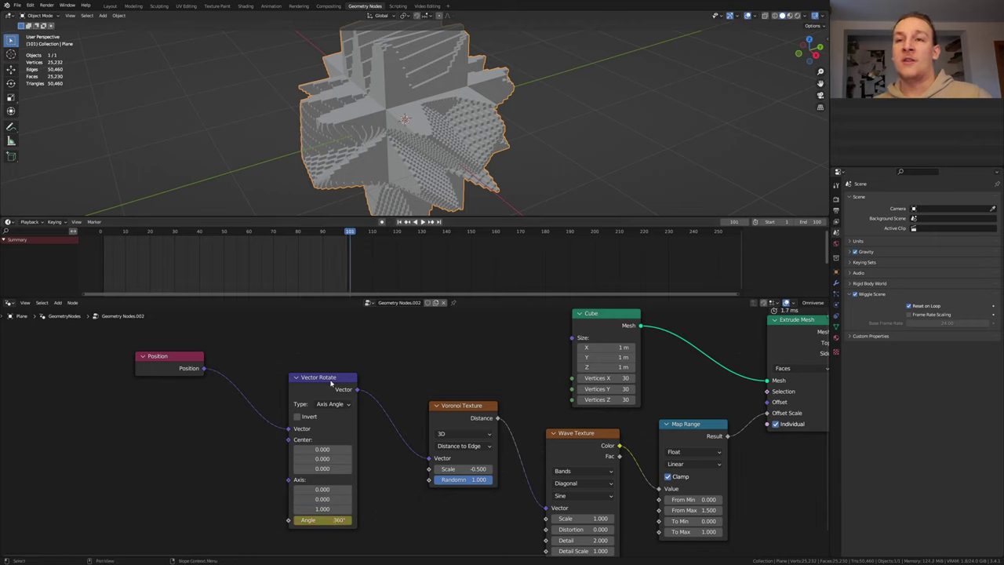
Step: Set the interpolation of the Vector Rotate angle keyframes to Linear
{"action": "left_click", "coordinate": [330, 382]}
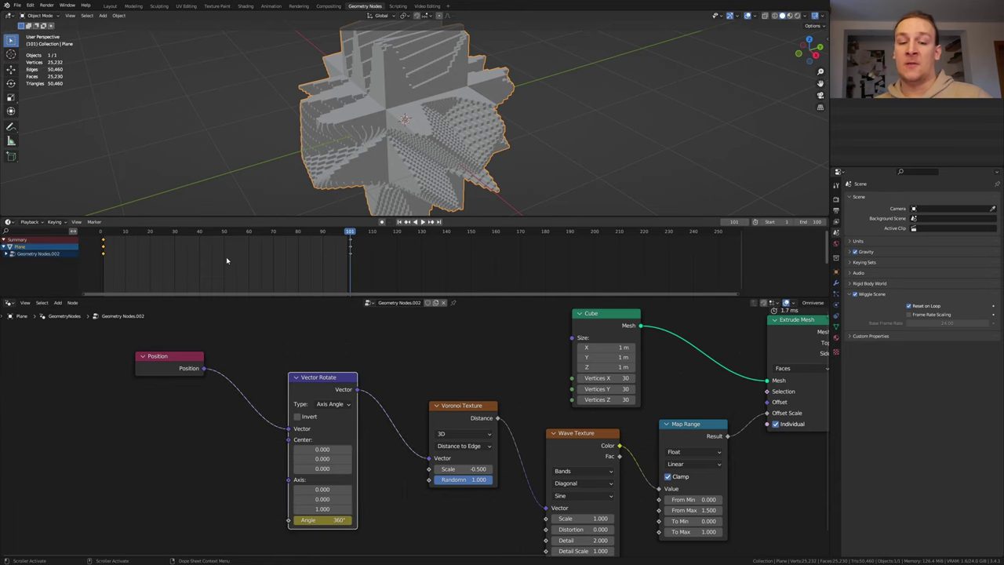
{"action": "key", "text": "t"}
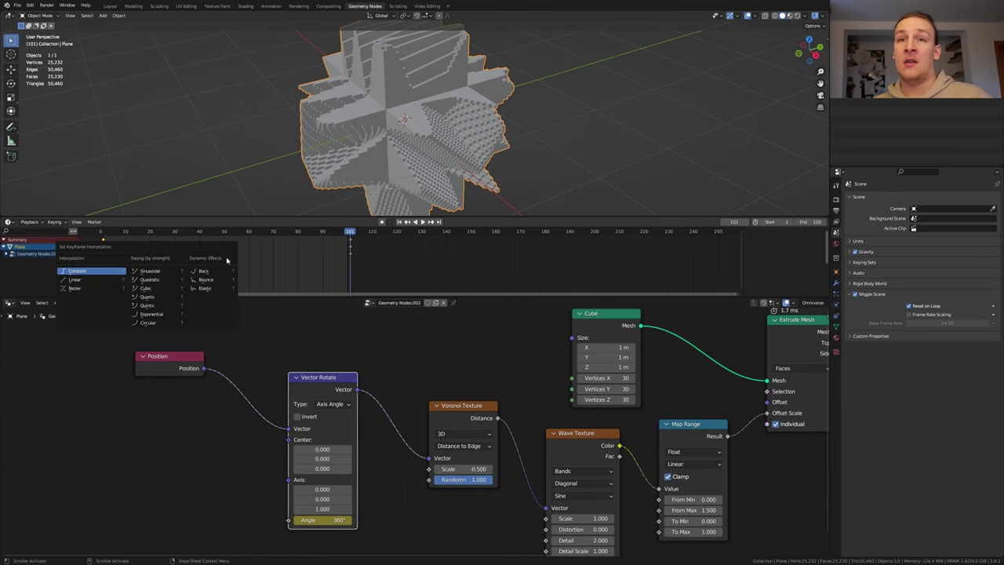
{"action": "left_click", "coordinate": [103, 284]}
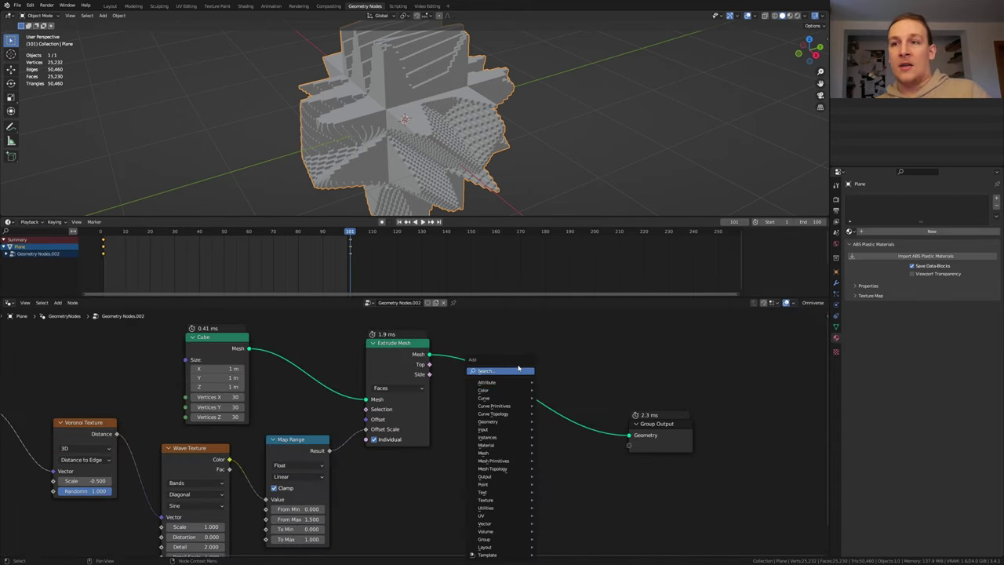
Step: Insert a Set Shade Smooth node between Extrude Mesh and the Group Output
{"action": "type", "text": "set"}
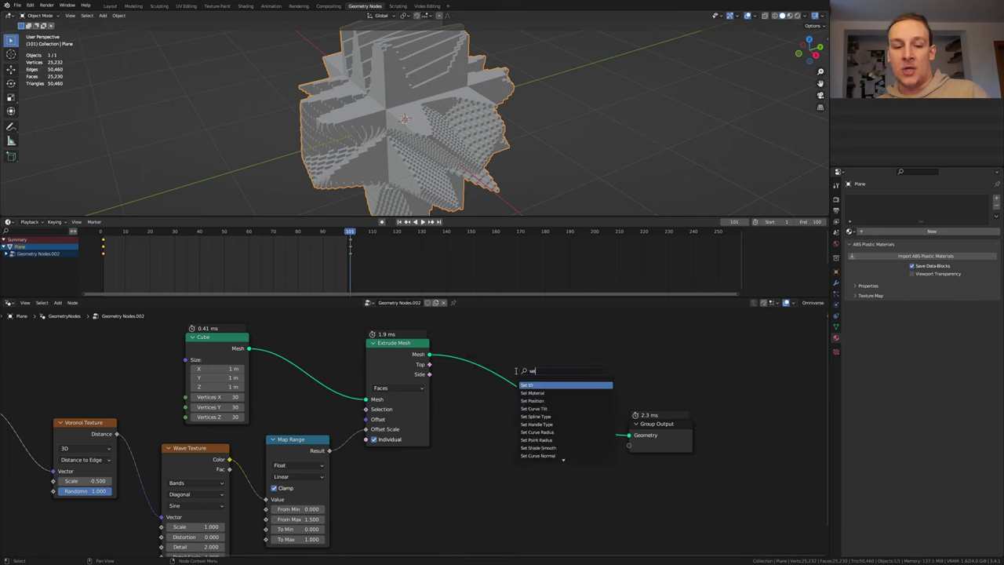
{"action": "type", "text": " sh"}
{"action": "left_click", "coordinate": [545, 384]}
{"action": "left_click", "coordinate": [484, 368]}
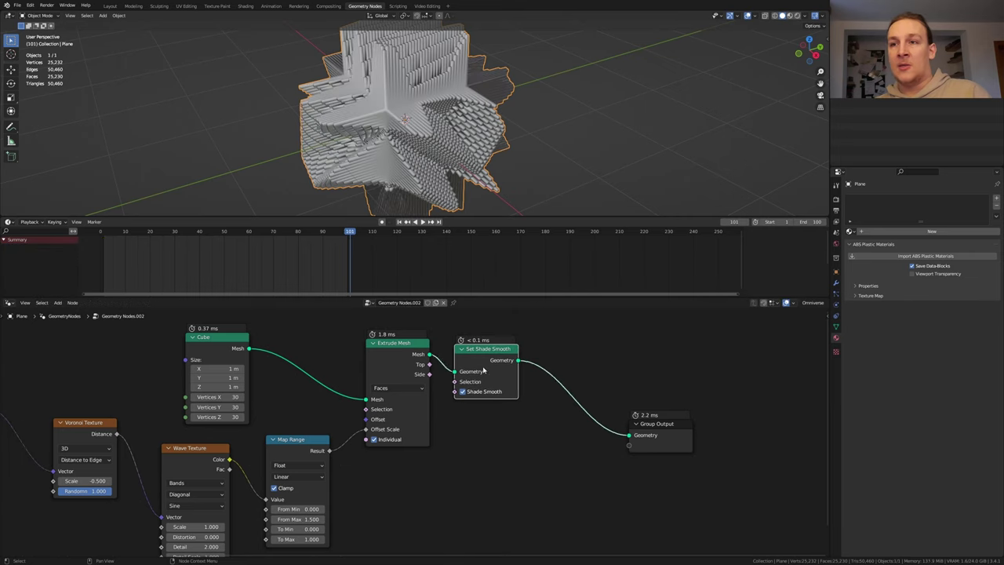
Step: Insert a Set Material node between Set Shade Smooth and the Group Output
{"action": "key", "text": "shift+a"}
{"action": "left_click", "coordinate": [484, 368]}
{"action": "type", "text": "set m"}
{"action": "left_click", "coordinate": [513, 380]}
{"action": "left_click", "coordinate": [550, 382]}
Step: Create a new material for the plane, assign it in the Set Material node, and save the file
{"action": "left_click", "coordinate": [931, 231]}
{"action": "left_click", "coordinate": [600, 401]}
{"action": "left_click", "coordinate": [600, 415]}
{"action": "key", "text": "ctrl+s"}
Step: Insert a Subdivision Surface node between Extrude Mesh and Set Shade Smooth, and set its level to 4
{"action": "key", "text": "shift+a"}
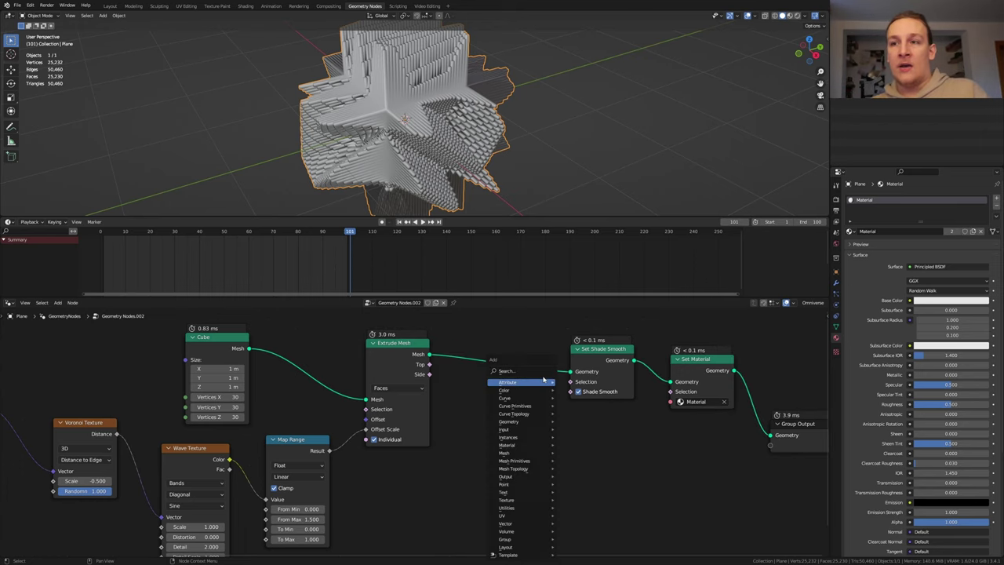
{"action": "left_click", "coordinate": [545, 372]}
{"action": "type", "text": "sub"}
{"action": "left_click", "coordinate": [566, 401]}
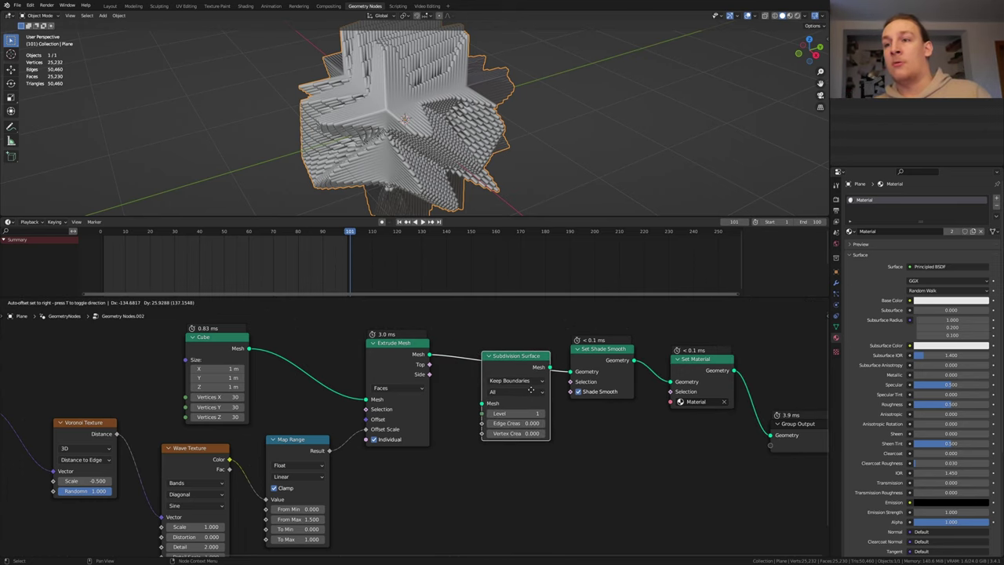
{"action": "left_click", "coordinate": [524, 414]}
{"action": "left_click", "coordinate": [515, 414]}
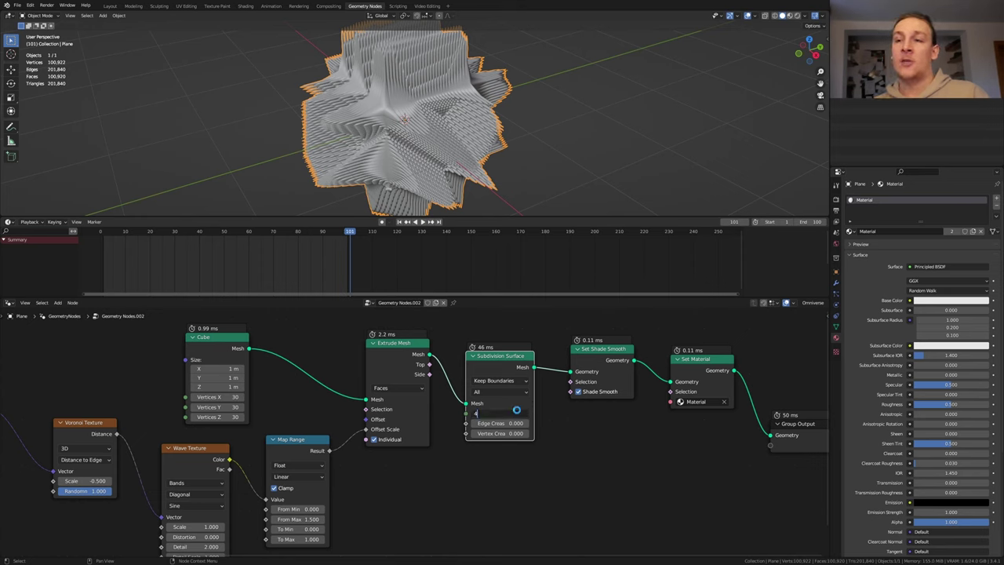
{"action": "key", "text": "Return"}
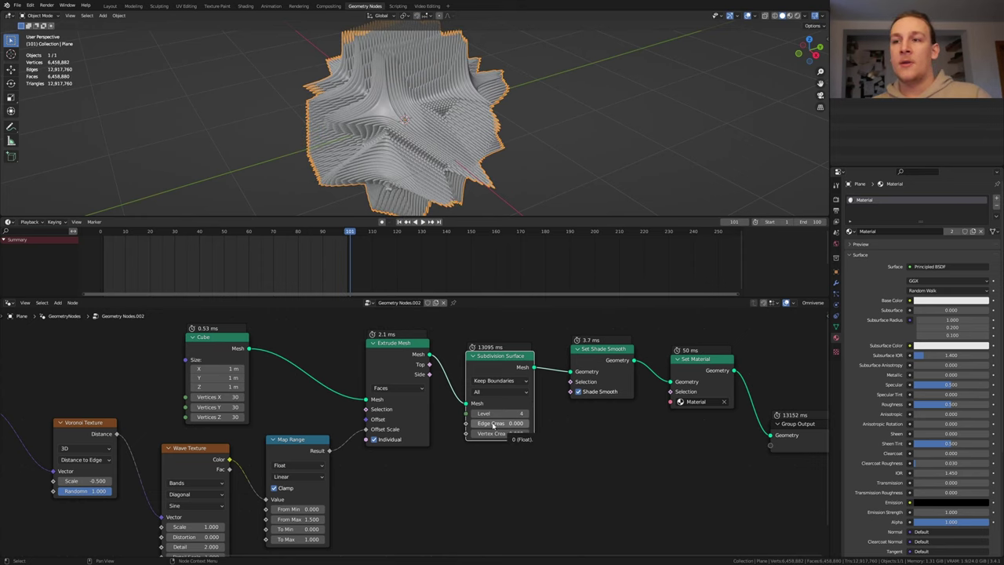
Step: Set the Subdivision Surface edge crease to 0.5 and save the file
{"action": "double_click", "coordinate": [501, 423]}
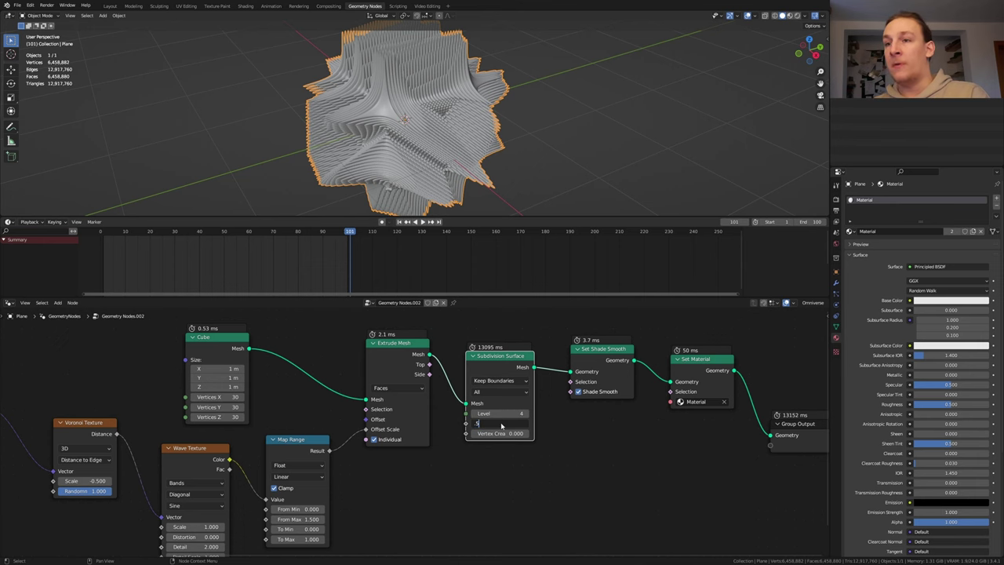
{"action": "type", "text": "5"}
{"action": "key", "text": "Return"}
{"action": "key", "text": "ctrl+s"}
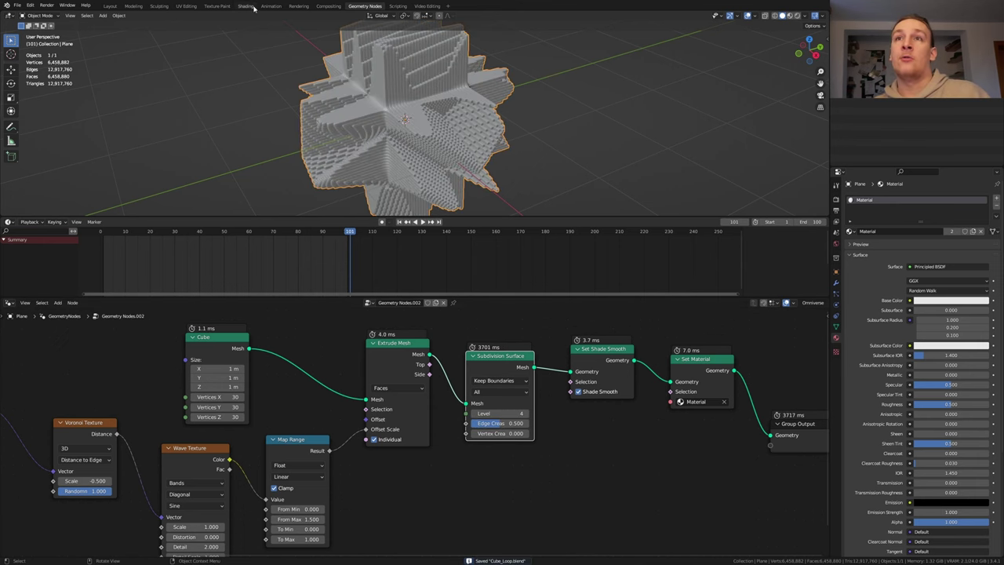
Step: Switch to the Shading workspace and set the Cycles render Max Samples to 256
{"action": "left_click", "coordinate": [247, 6]}
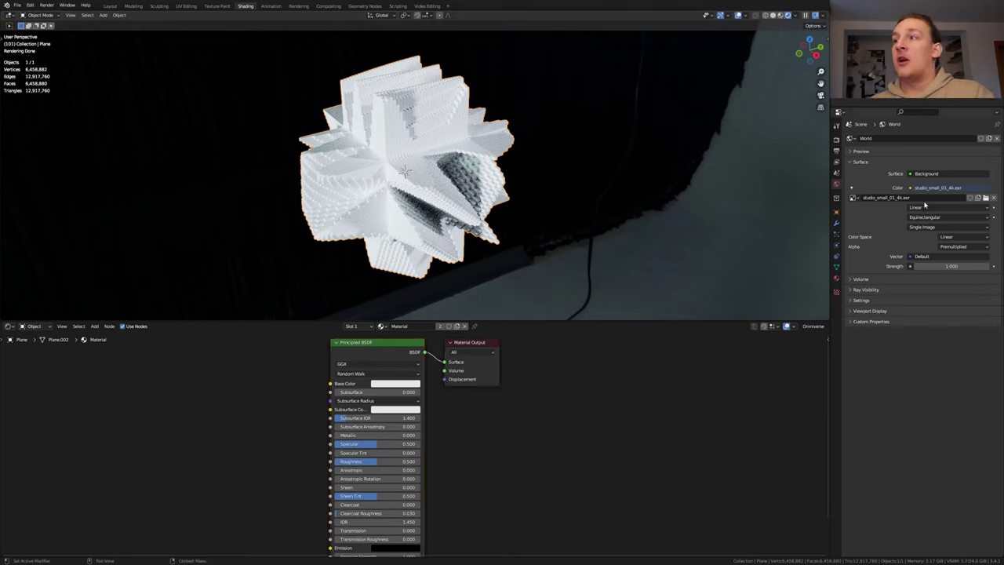
{"action": "left_click", "coordinate": [836, 139]}
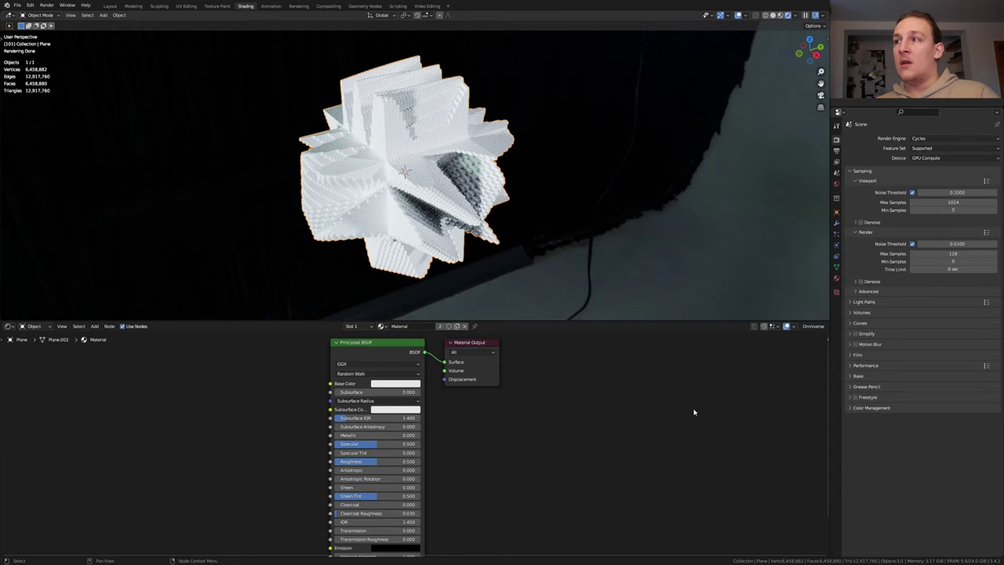
{"action": "double_click", "coordinate": [945, 254]}
{"action": "type", "text": "256"}
{"action": "key", "text": "Return"}
Step: Enable the transparent film background for the render and expand the Color Management settings
{"action": "left_click", "coordinate": [851, 357]}
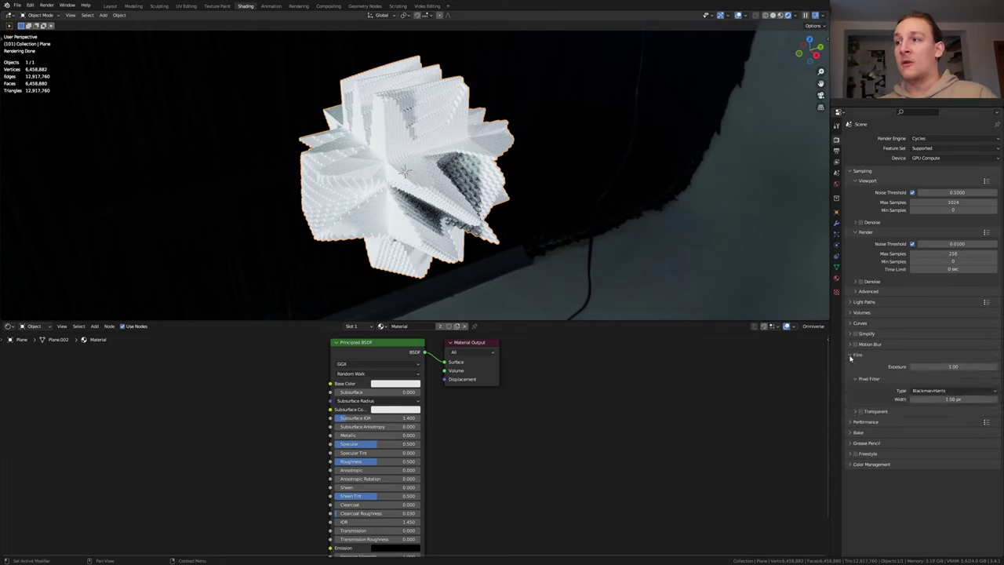
{"action": "left_click", "coordinate": [862, 411]}
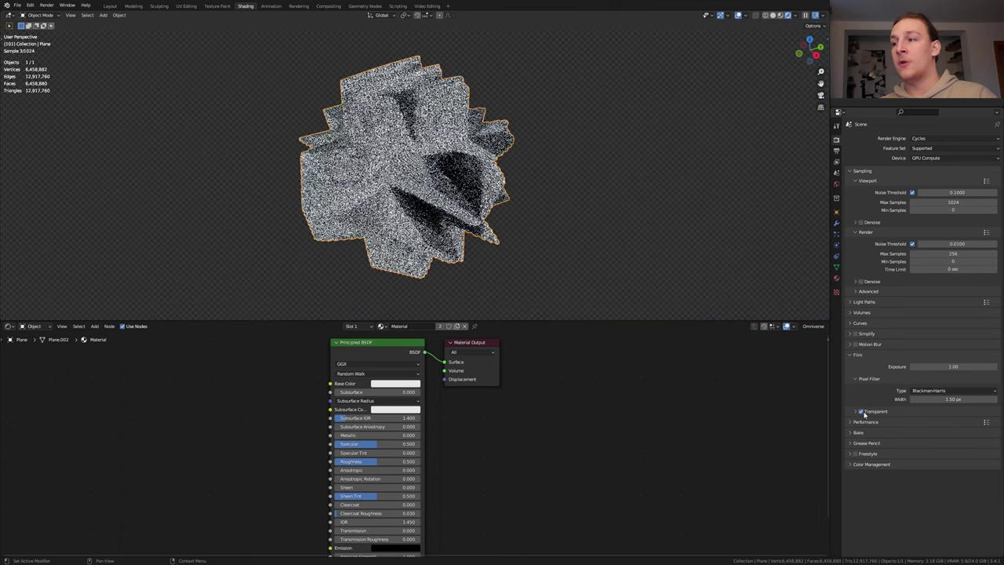
{"action": "left_click", "coordinate": [866, 466]}
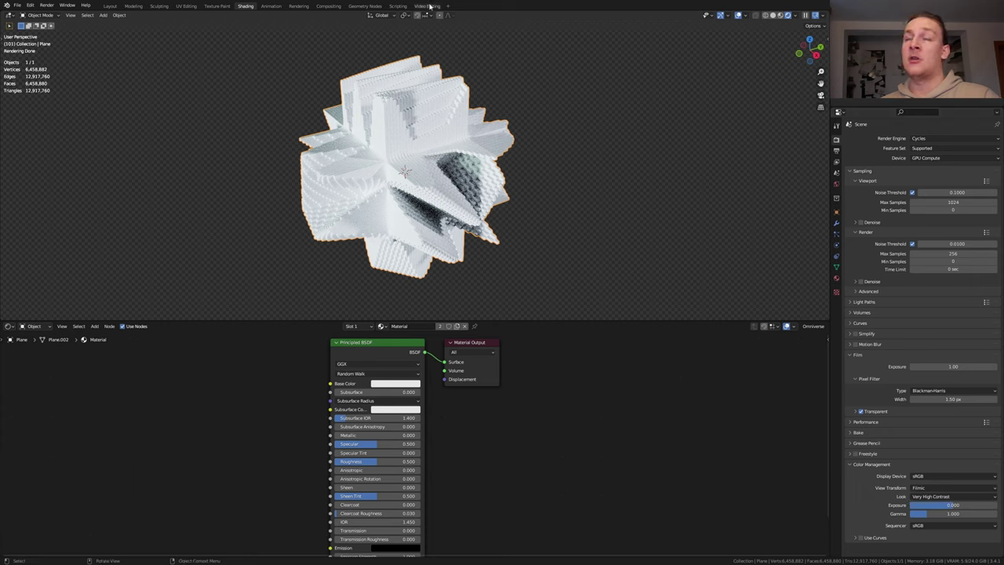
Step: Set the material's Metallic value to 1.000 in the Principled BSDF node
{"action": "left_click_drag", "start_coordinate": [342, 435], "coordinate": [441, 436]}
{"action": "middle_click_drag", "start_coordinate": [307, 444], "coordinate": [405, 426]}
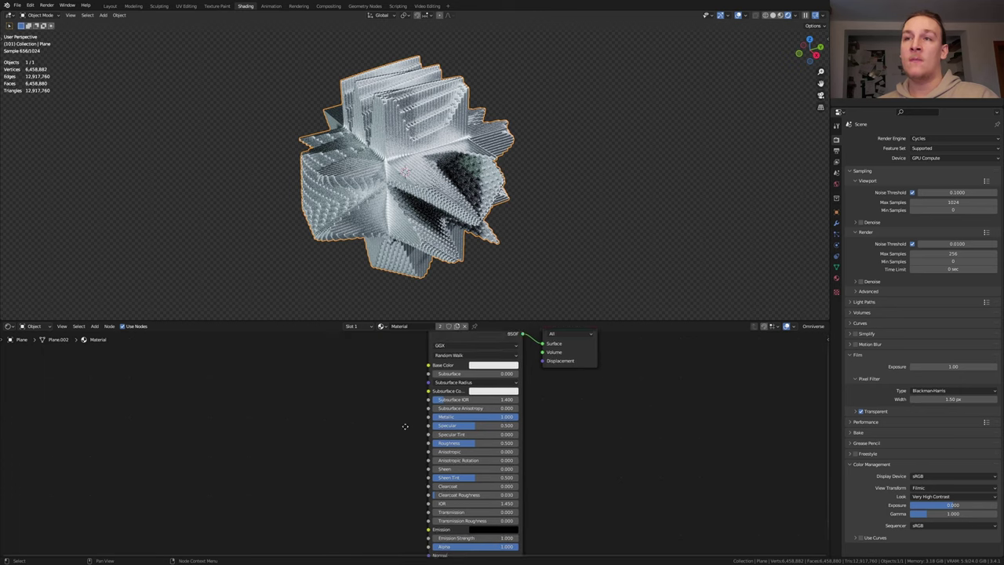
Step: Add a Noise Texture node and connect its Fac output to the Normal input of the Principled BSDF
{"action": "key", "text": "shift+a"}
{"action": "type", "text": "no"}
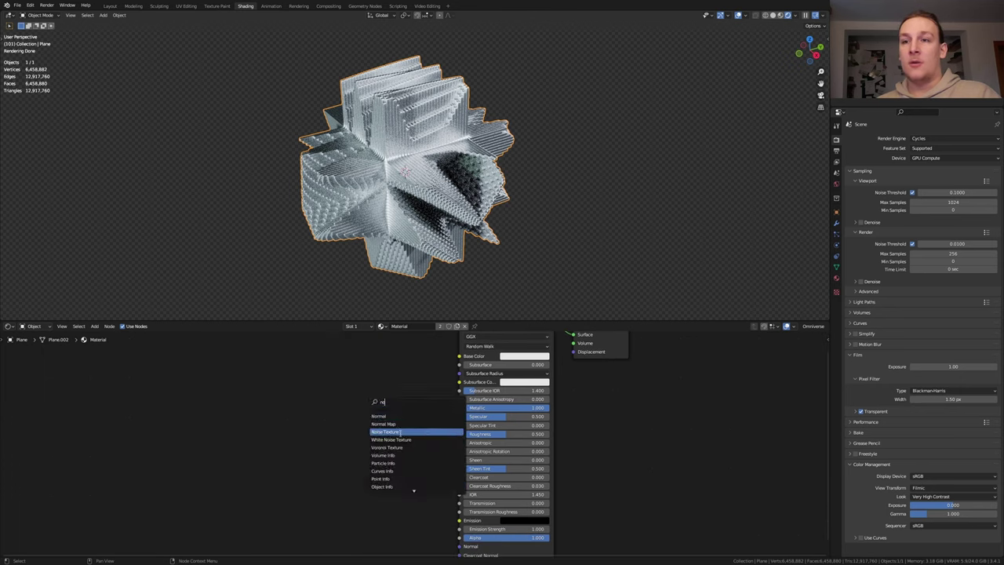
{"action": "left_click", "coordinate": [396, 431]}
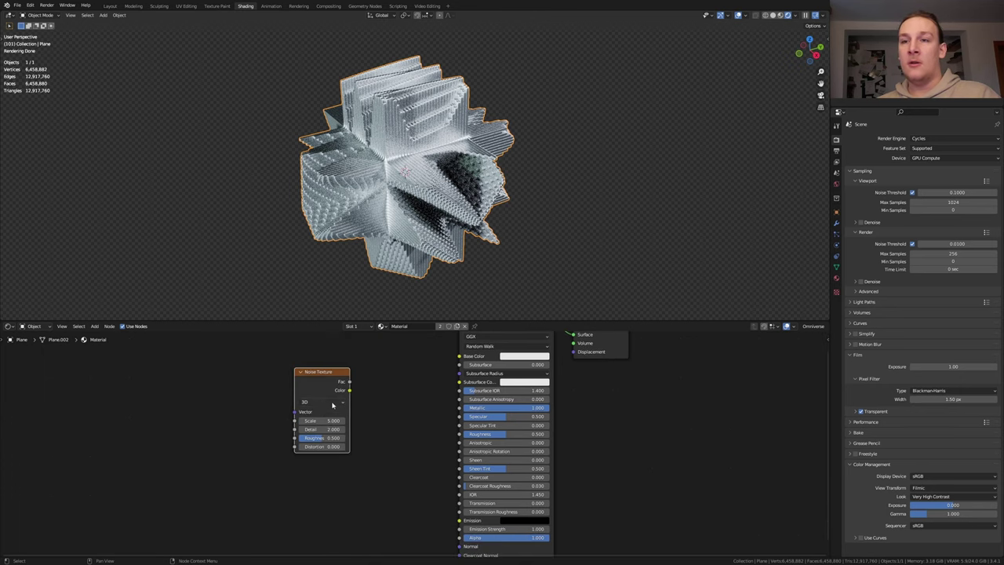
{"action": "left_click_drag", "start_coordinate": [350, 383], "coordinate": [464, 535]}
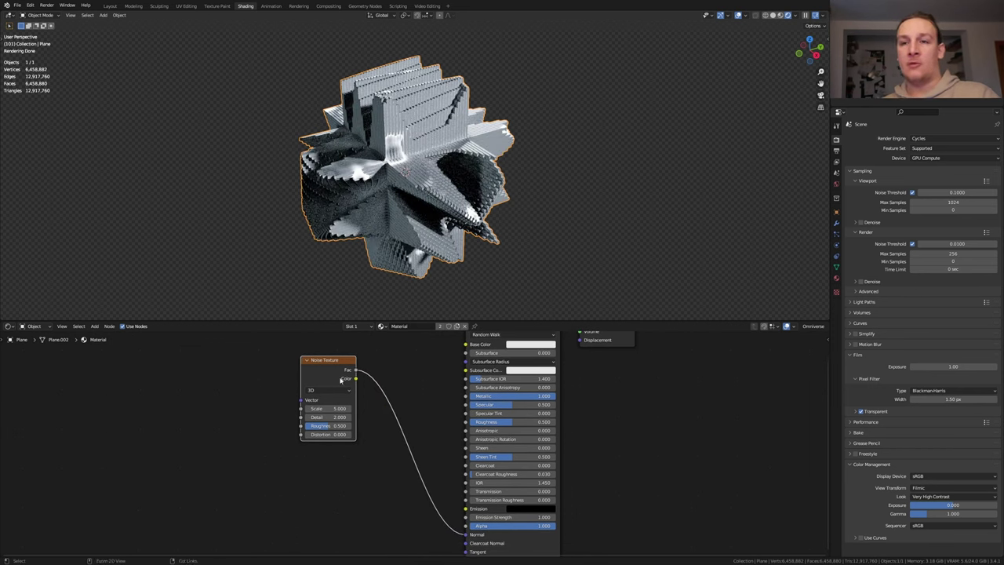
Step: Add Texture Coordinate and Mapping nodes to the Noise Texture, and set its Scale to 1000 and Detail to 15
{"action": "key", "text": "ctrl+t"}
{"action": "double_click", "coordinate": [332, 408]}
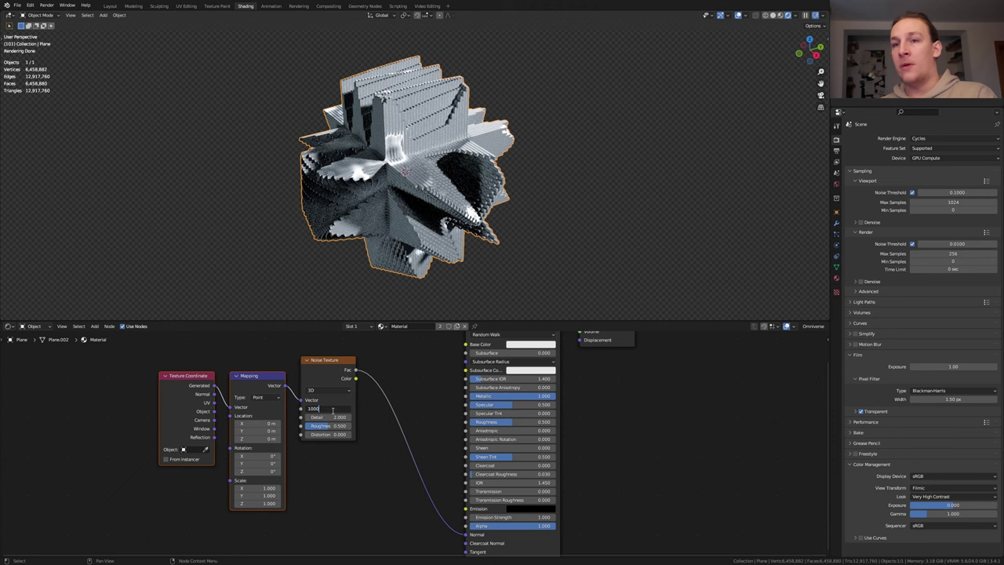
{"action": "type", "text": "1000"}
{"action": "key", "text": "Return"}
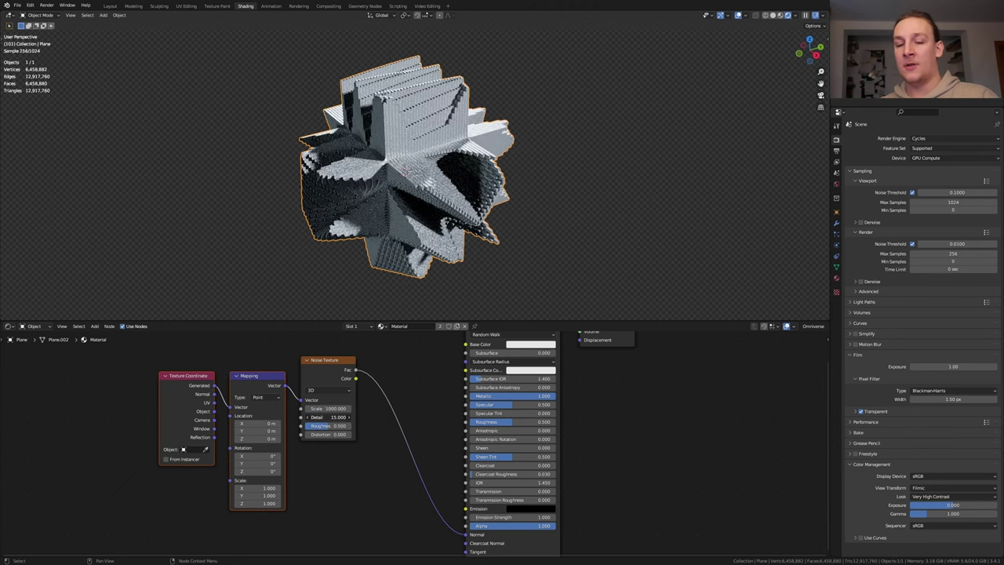
Step: Insert a Bump node between the noise Fac output and the BSDF Normal, feeding Height, with Strength 0.025
{"action": "key", "text": "shift+a"}
{"action": "left_click", "coordinate": [534, 415]}
{"action": "type", "text": "bu"}
{"action": "left_click", "coordinate": [557, 431]}
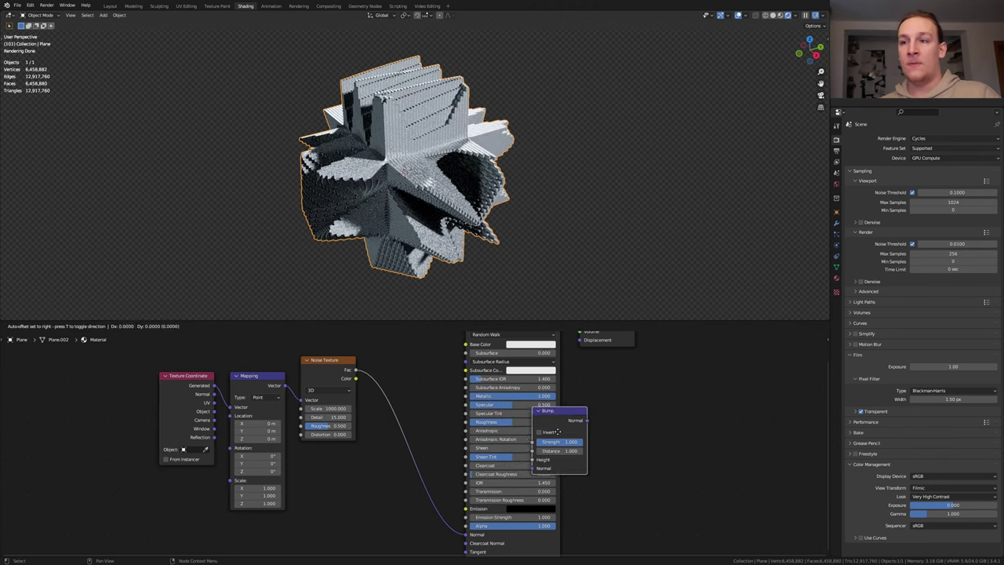
{"action": "left_click", "coordinate": [410, 463]}
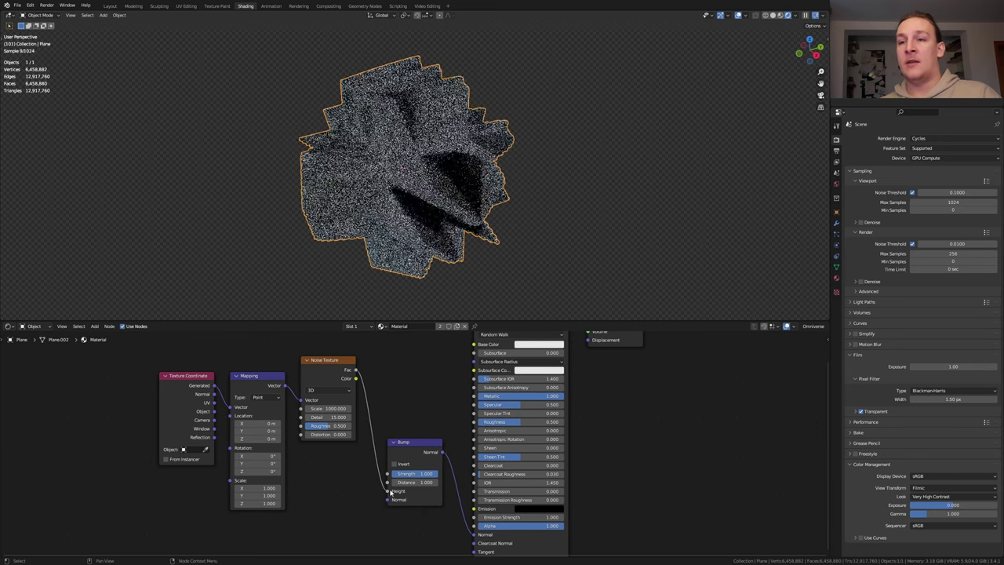
{"action": "double_click", "coordinate": [427, 474]}
{"action": "type", "text": ".025"}
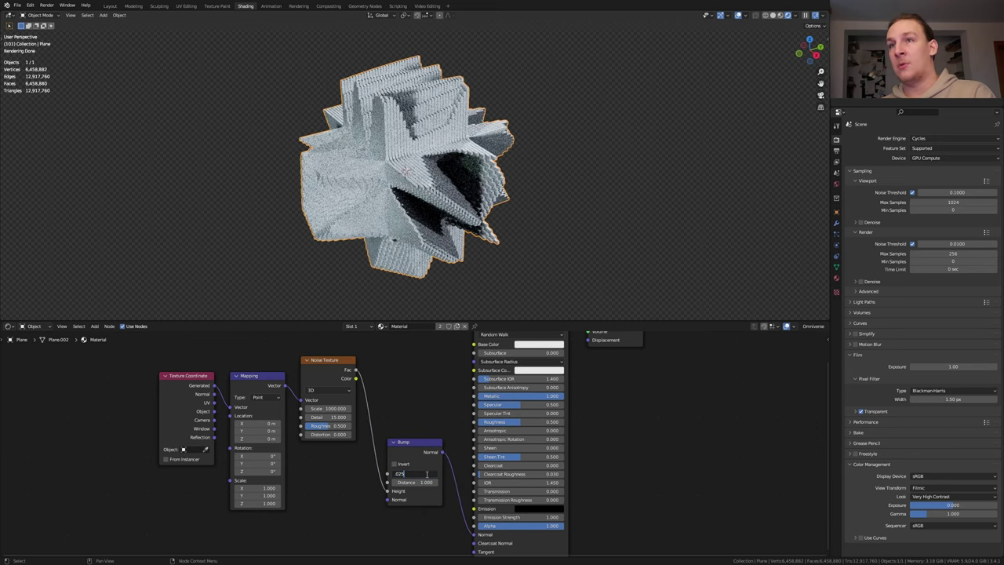
{"action": "key", "text": "Return"}
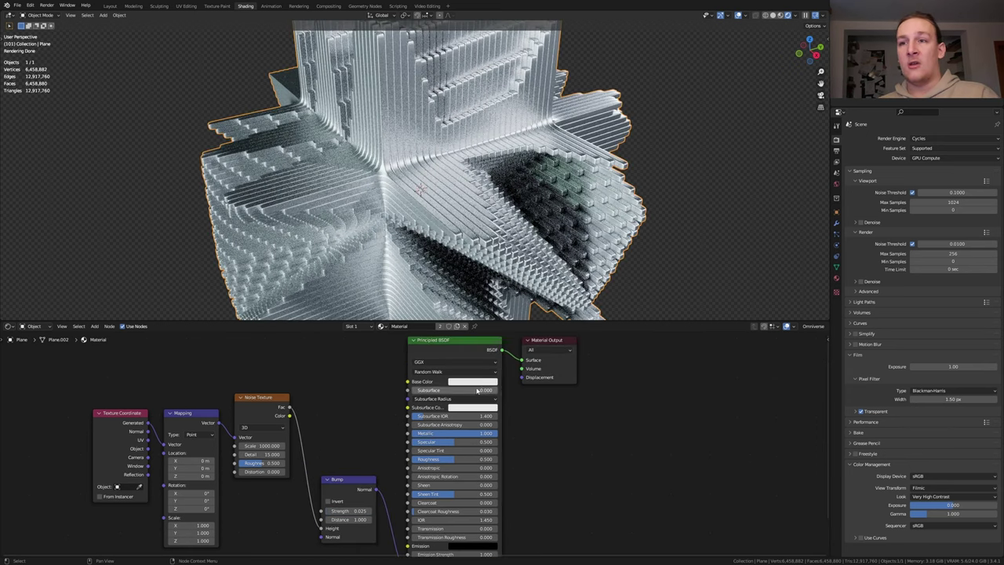
Step: Change the material's Base Color to a salmon orange and save the file
{"action": "left_click", "coordinate": [472, 382]}
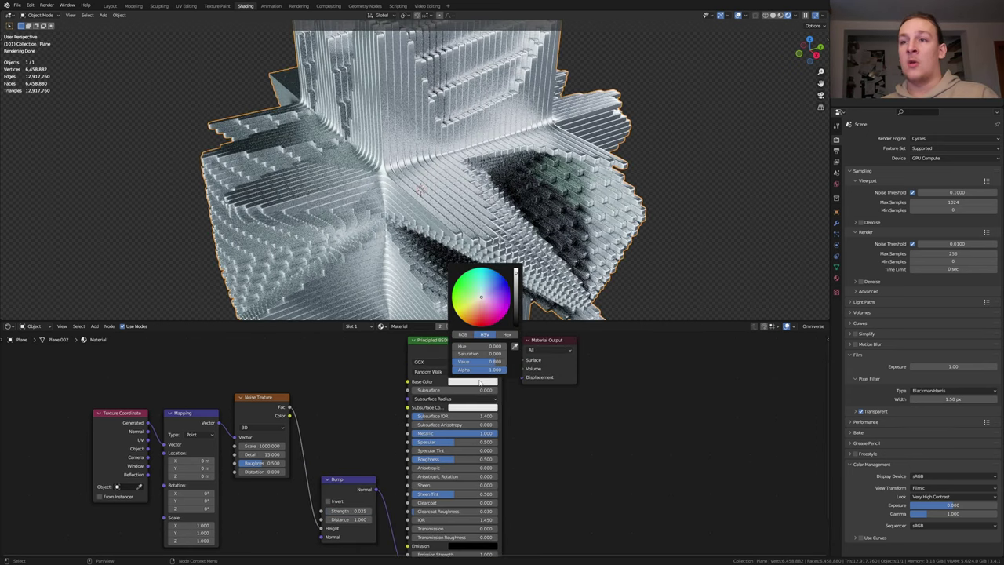
{"action": "left_click", "coordinate": [478, 313]}
{"action": "key", "text": "ctrl+s"}
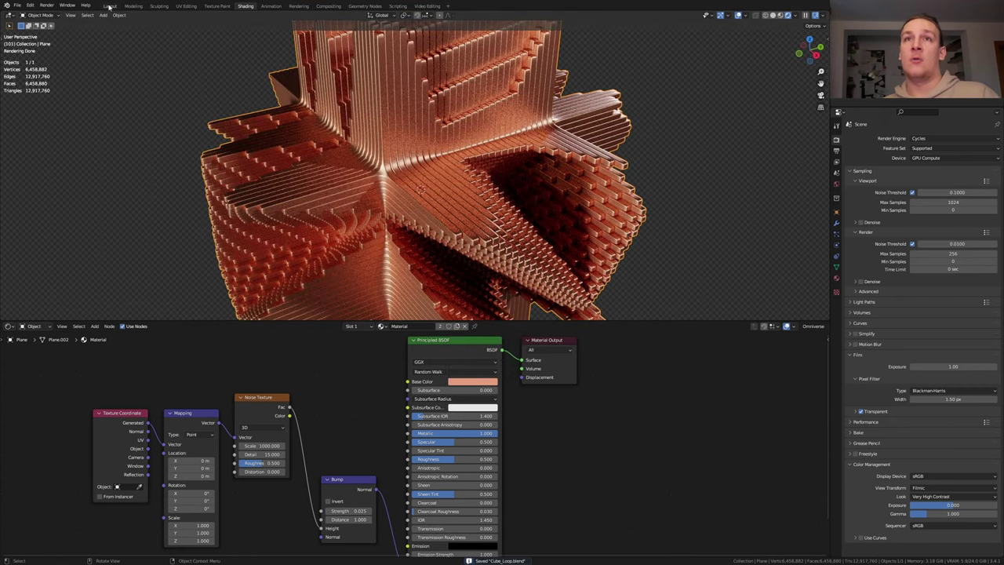
Step: In the Layout workspace, add a camera and align it to a view looking down at a corner of the cube
{"action": "left_click", "coordinate": [110, 6]}
{"action": "key", "text": "KP_1"}
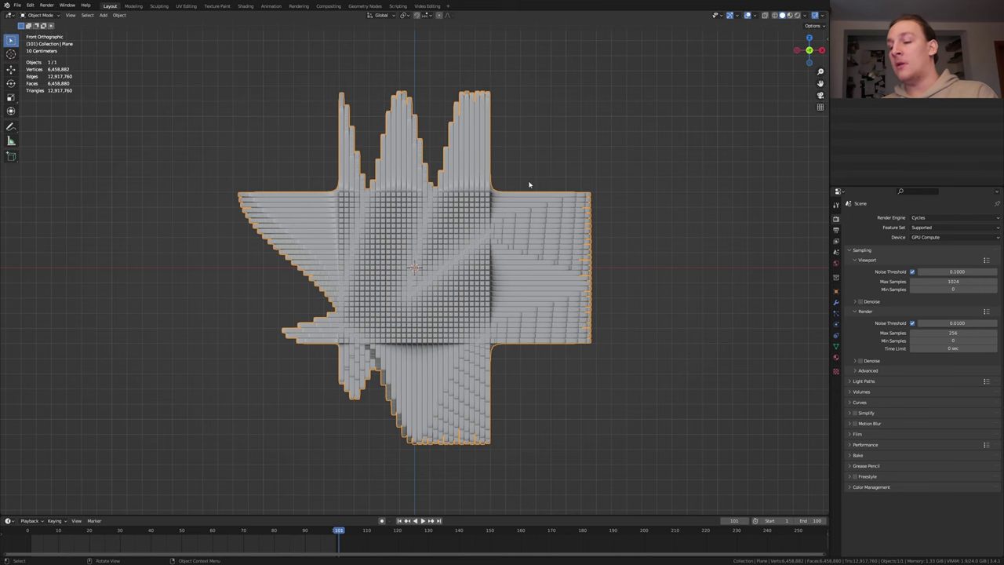
{"action": "key", "text": "KP_6"}
{"action": "key", "text": "KP_6"}
{"action": "key", "text": "KP_6"}
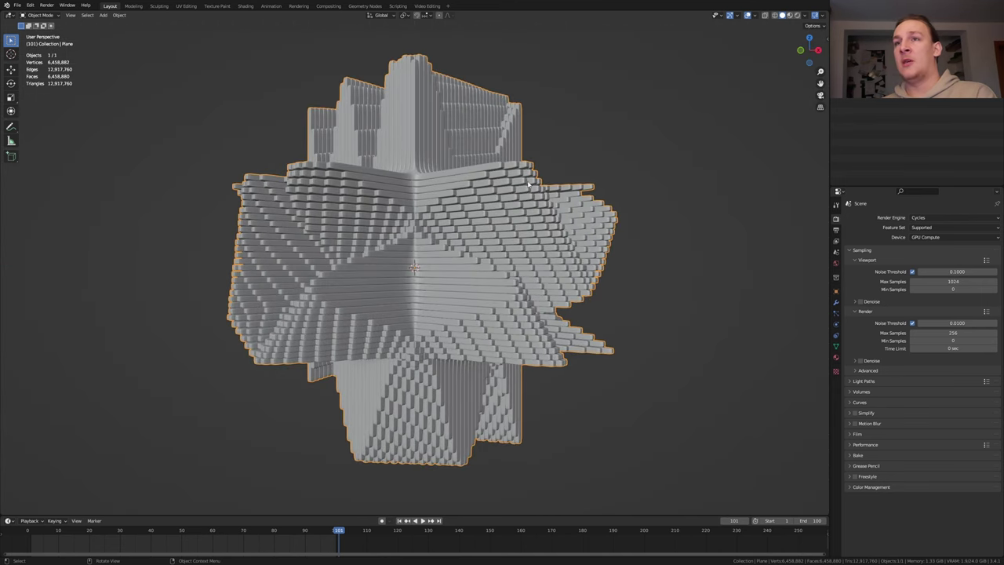
{"action": "middle_click_drag", "start_coordinate": [529, 185], "coordinate": [510, 208]}
{"action": "key", "text": "shift+a"}
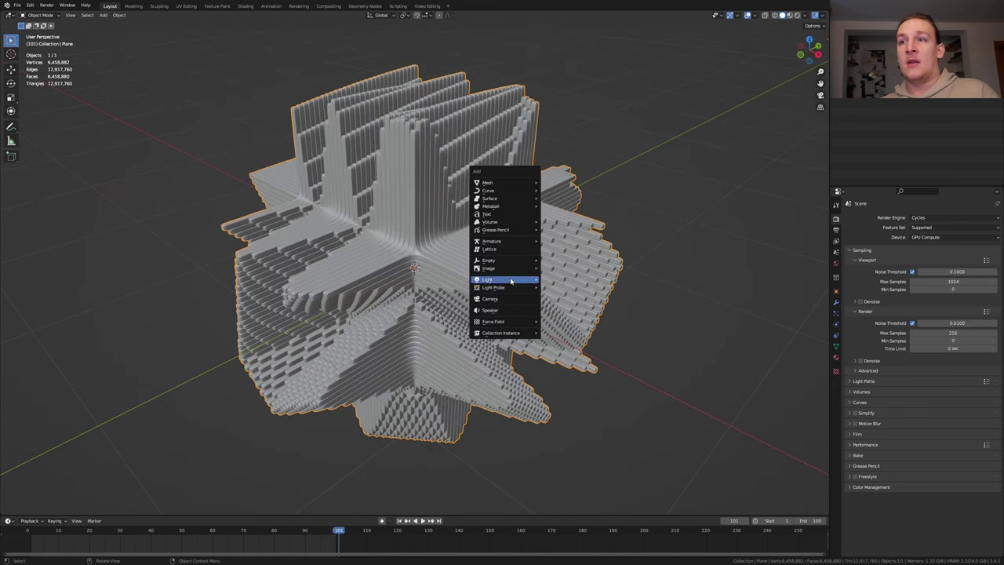
{"action": "left_click", "coordinate": [512, 299]}
{"action": "key", "text": "ctrl+alt+KP_0"}
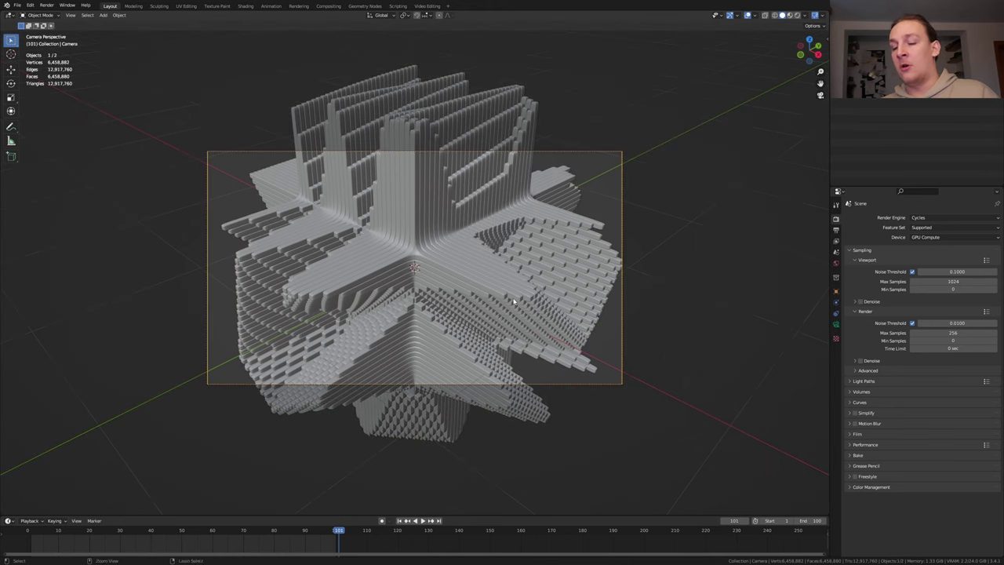
Step: Move the camera slightly back from the cube along its local Z axis
{"action": "key", "text": "g"}
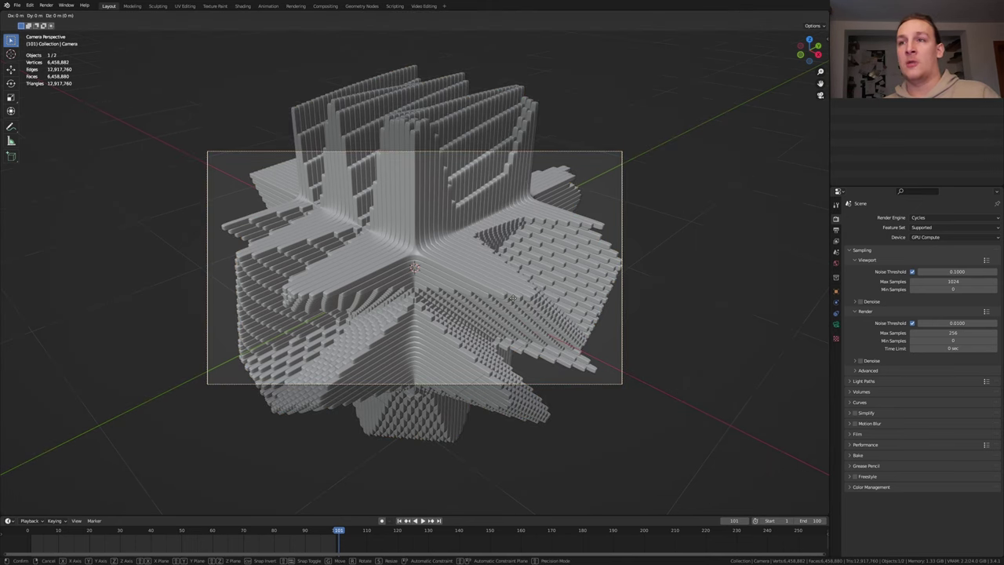
{"action": "key", "text": "z"}
{"action": "key", "text": "z"}
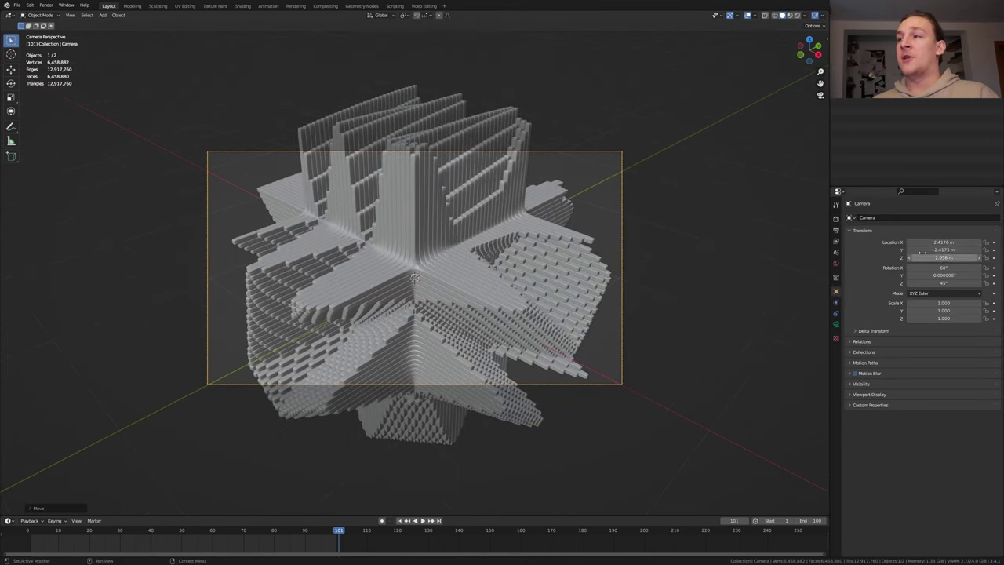
Step: Add an empty at the origin and raise it 0.5 m along the Z axis
{"action": "key", "text": "shift+a"}
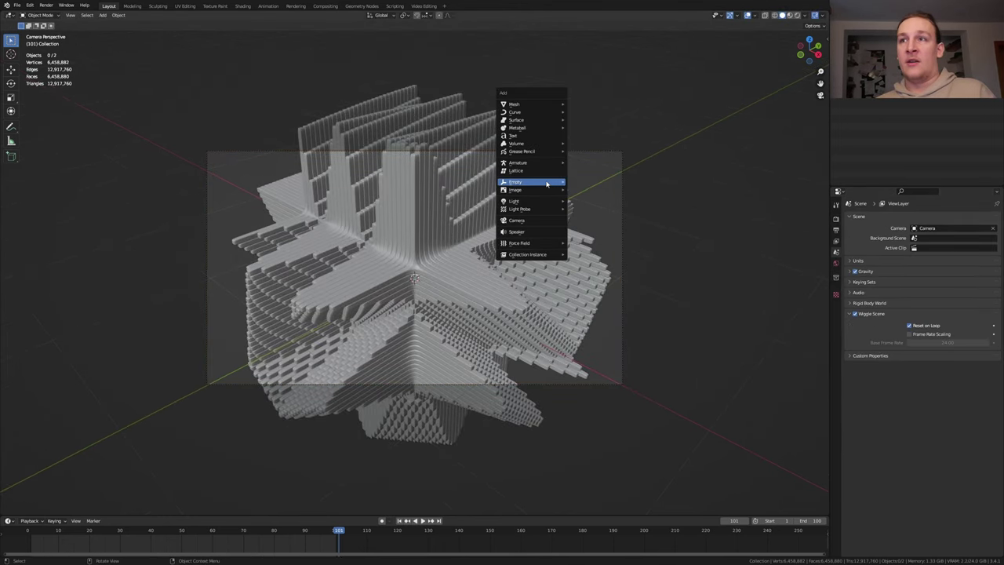
{"action": "mouse_move", "coordinate": [547, 182]}
{"action": "left_click", "coordinate": [584, 192]}
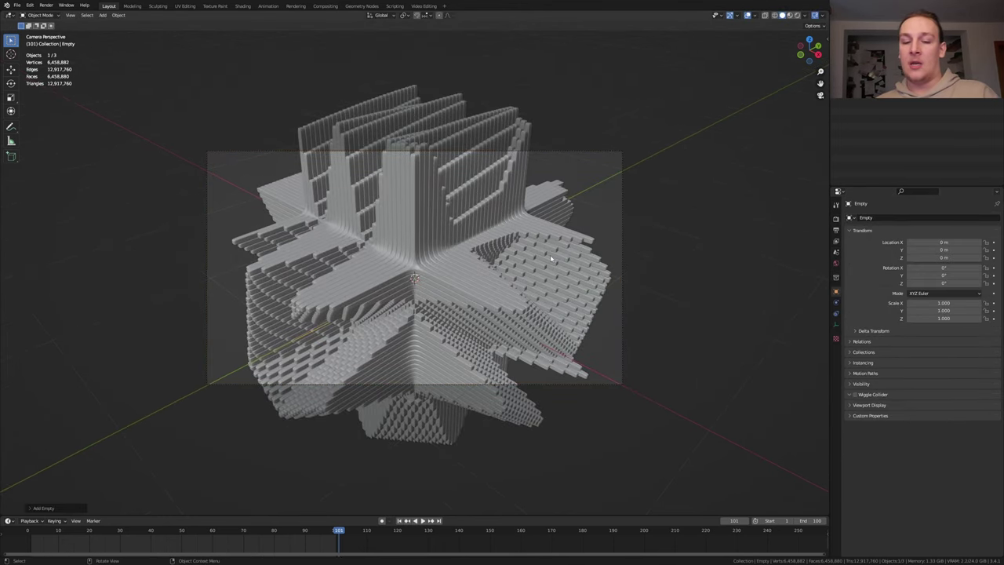
{"action": "key", "text": "g"}
{"action": "key", "text": "z"}
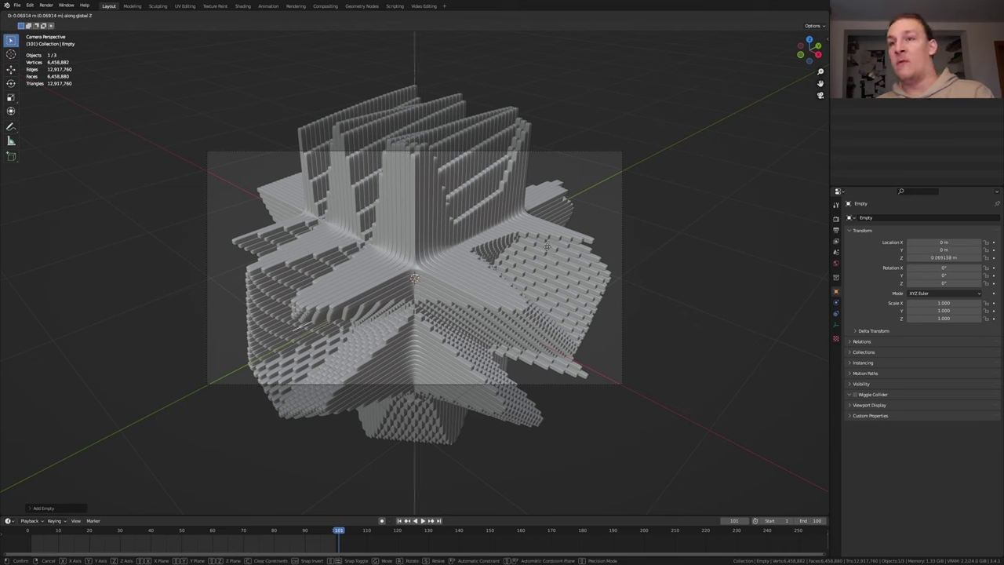
{"action": "type", "text": ".5"}
{"action": "key", "text": "Return"}
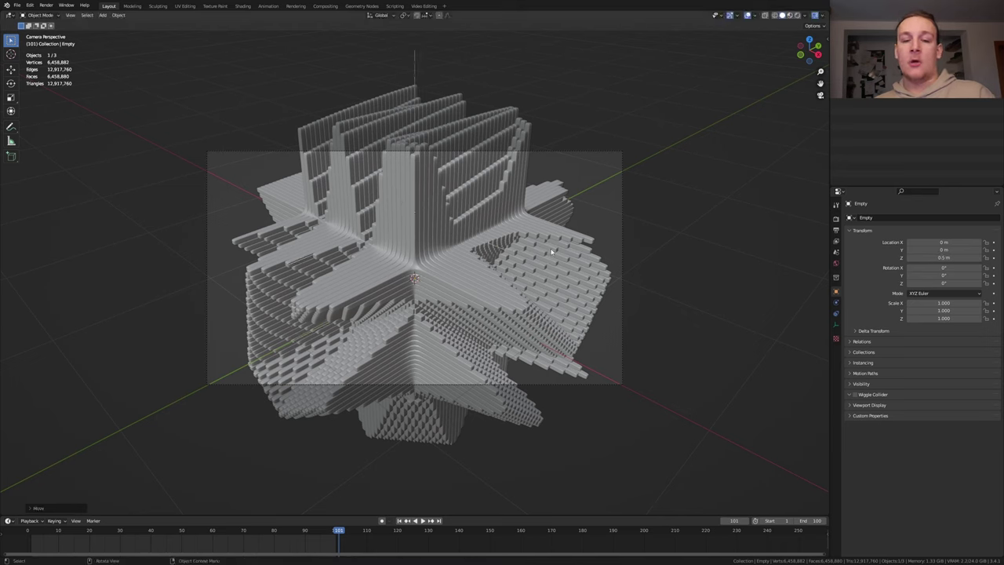
Step: Move the empty horizontally toward the camera to about X 0.52 m, Y -0.51 m, keeping its height locked
{"action": "key", "text": "g"}
{"action": "key", "text": "shift+z"}
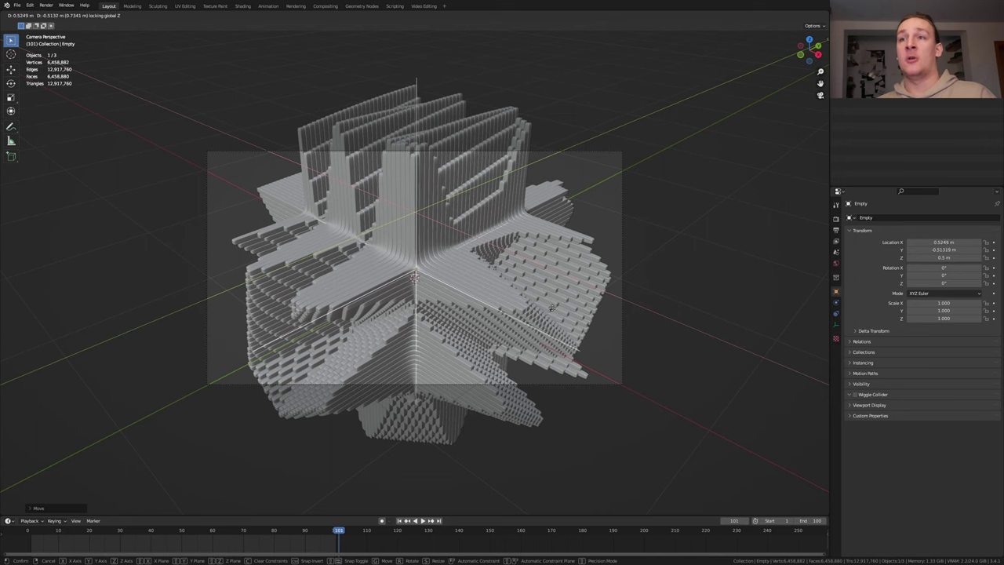
{"action": "left_click", "coordinate": [552, 308]}
Step: Enable Depth of Field on the camera and choose the empty as its focus object
{"action": "scroll", "coordinate": [552, 306], "scroll_direction": "up", "scroll_amount": 2}
{"action": "left_click", "coordinate": [673, 97]}
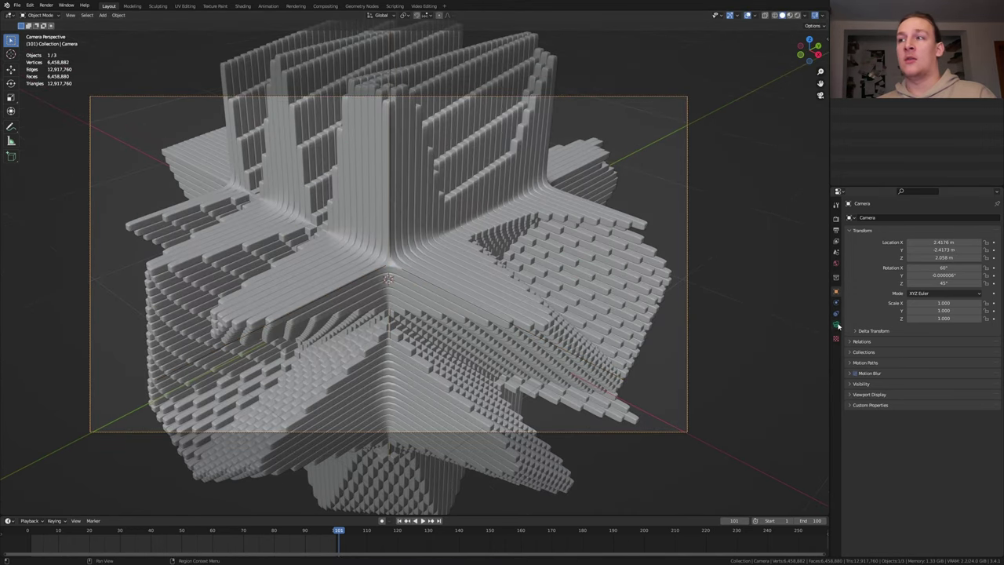
{"action": "left_click", "coordinate": [837, 325]}
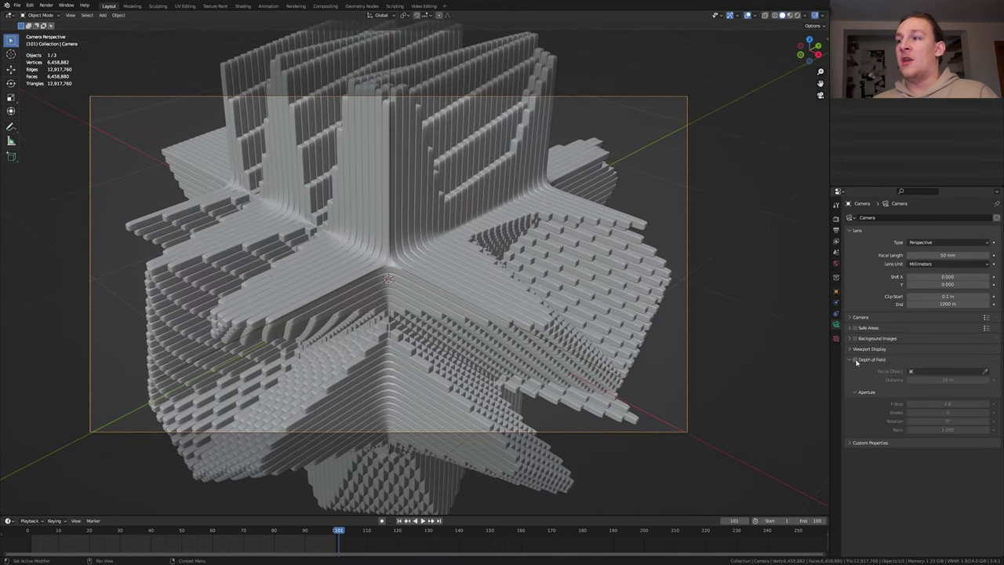
{"action": "left_click", "coordinate": [855, 360]}
{"action": "left_click", "coordinate": [933, 372]}
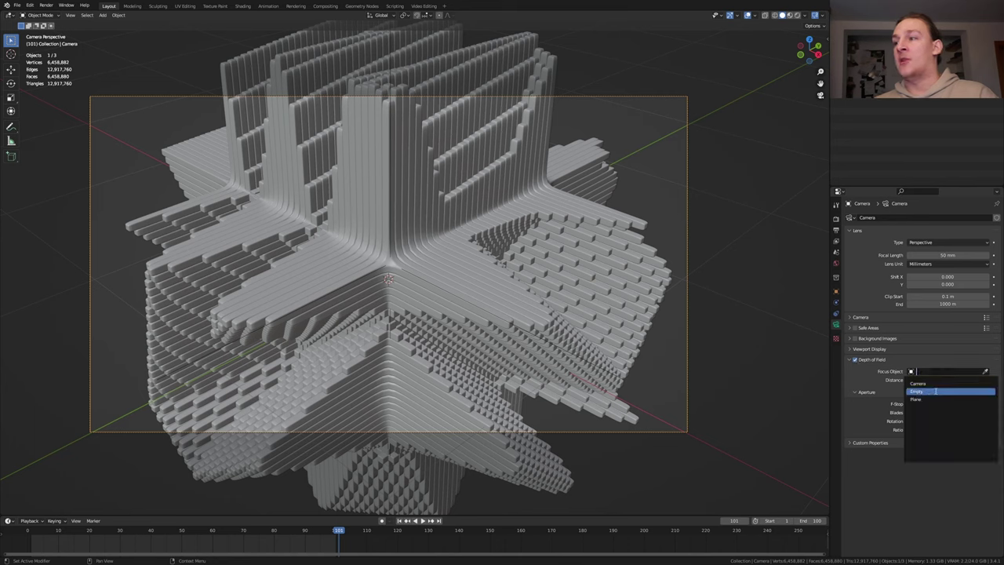
{"action": "left_click", "coordinate": [936, 391]}
Step: Set the camera aperture to F-Stop 0.3 with 16 blades and save the file
{"action": "left_click", "coordinate": [944, 404]}
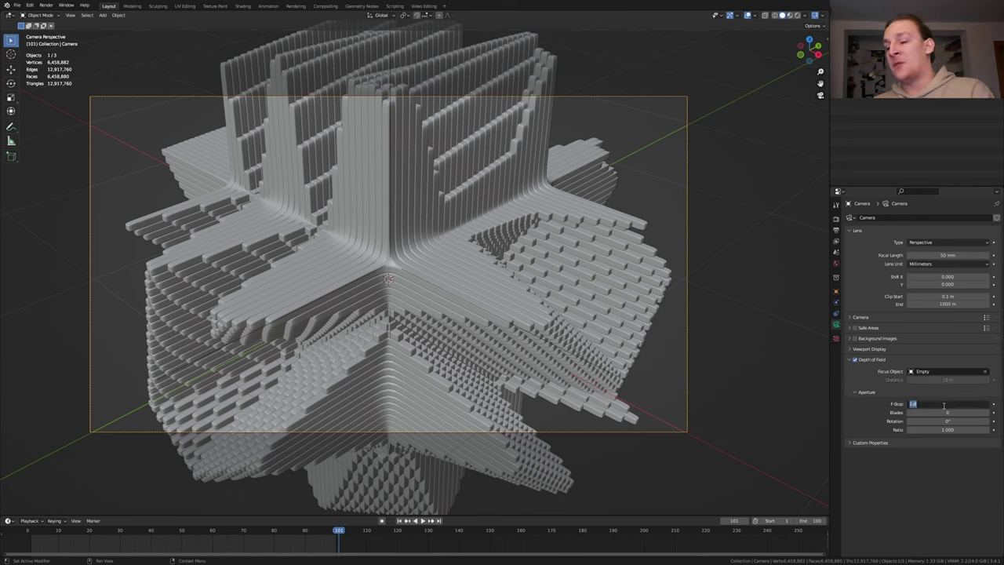
{"action": "type", "text": ".3"}
{"action": "key", "text": "Return"}
{"action": "left_click_drag", "start_coordinate": [942, 412], "coordinate": [965, 412]}
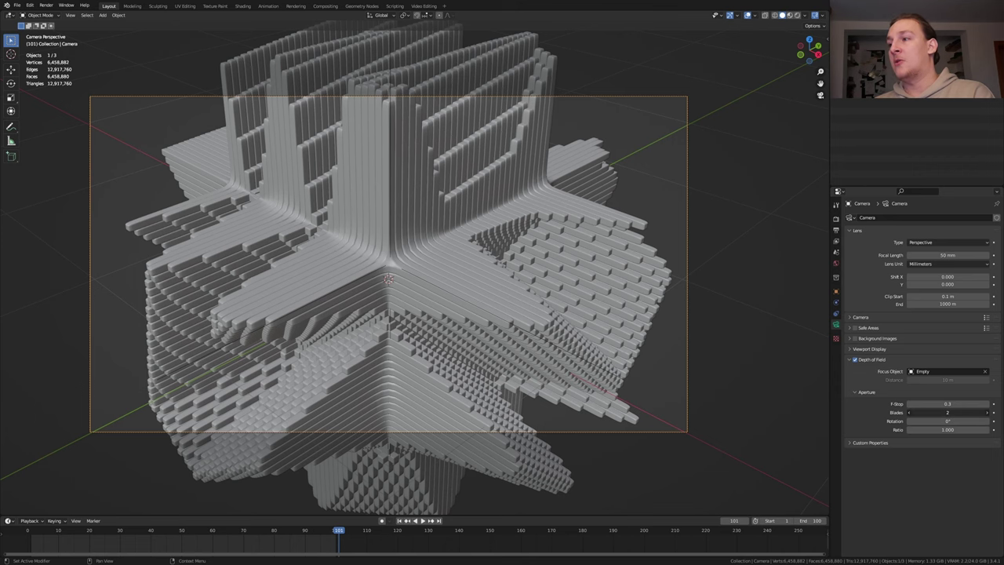
{"action": "key", "text": "ctrl+s"}
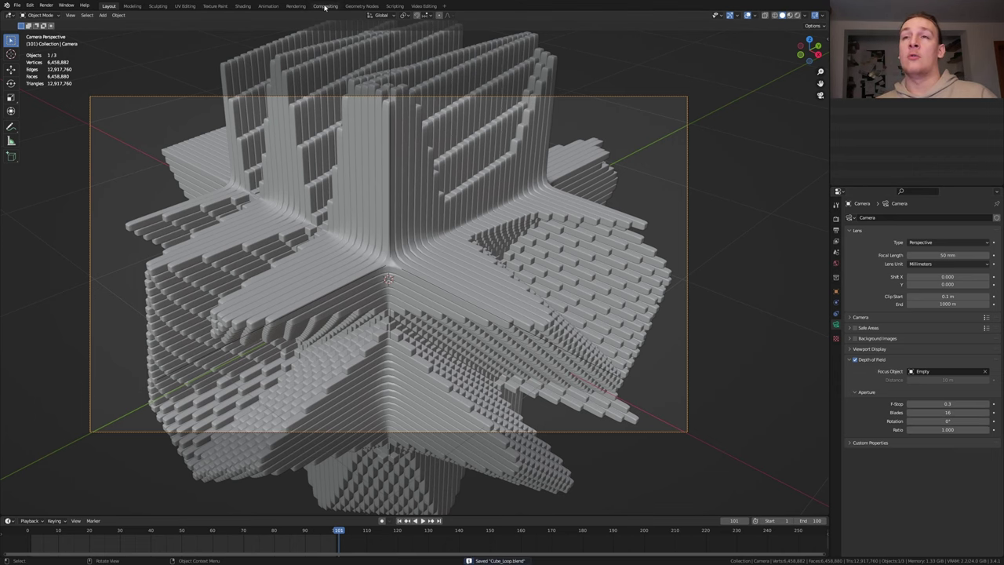
Step: In the compositing node tree, insert a Mix node on the link between the Denoise and Composite nodes
{"action": "left_click", "coordinate": [325, 6]}
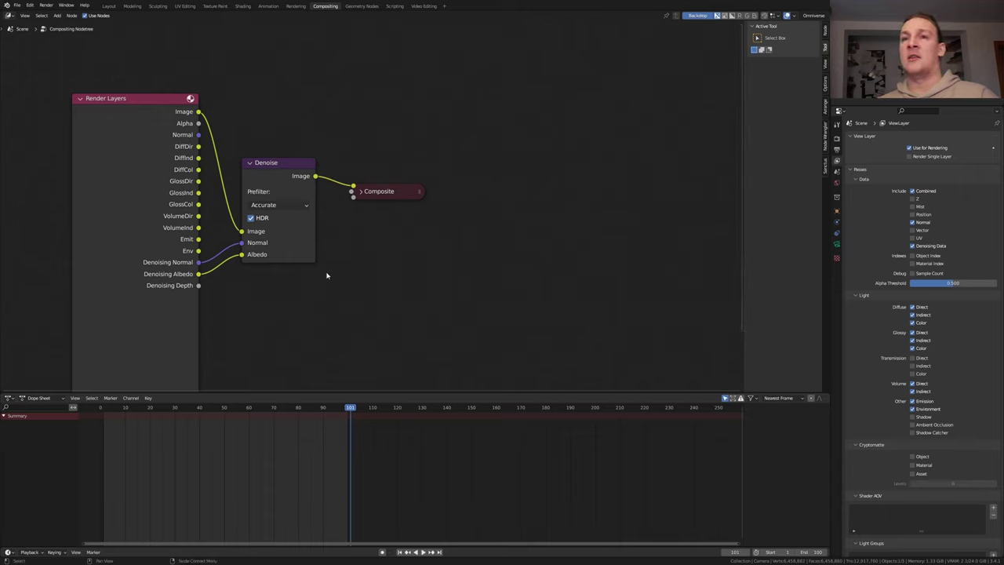
{"action": "key", "text": "shift+a"}
{"action": "type", "text": "m"}
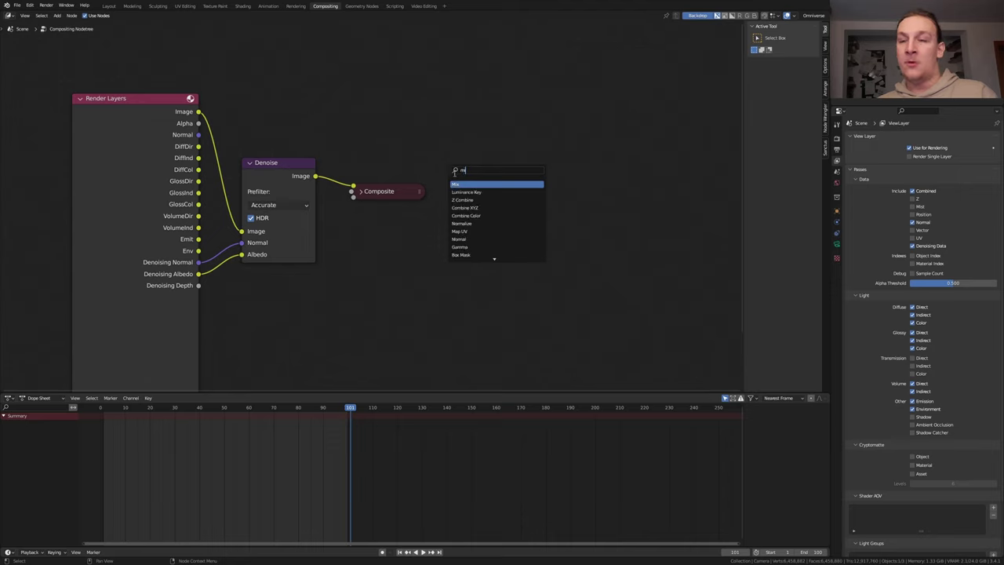
{"action": "left_click", "coordinate": [480, 186]}
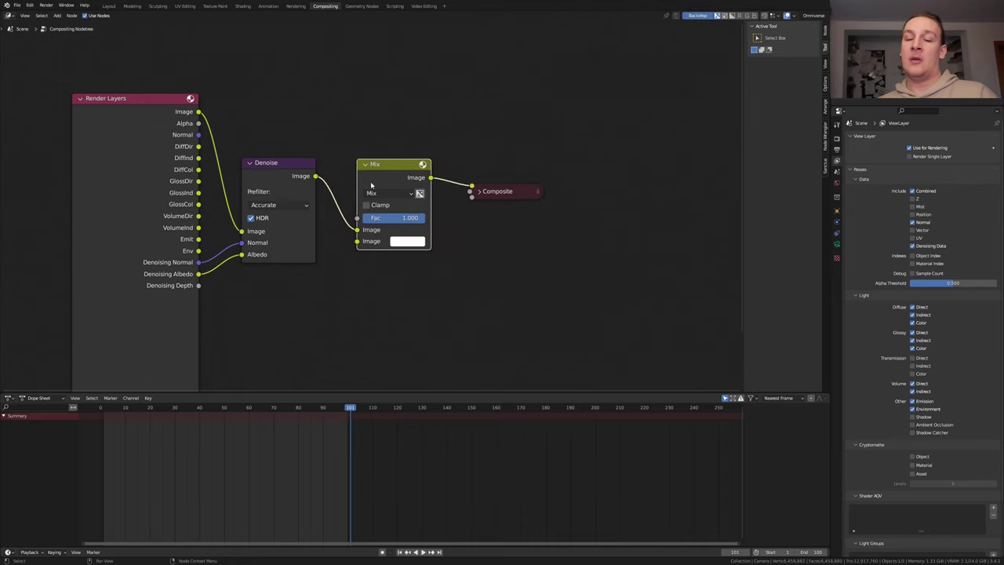
Step: Add a Texture node below the Mix node and connect its Color output to the Mix node's second Image input
{"action": "key", "text": "shift+a"}
{"action": "type", "text": "t"}
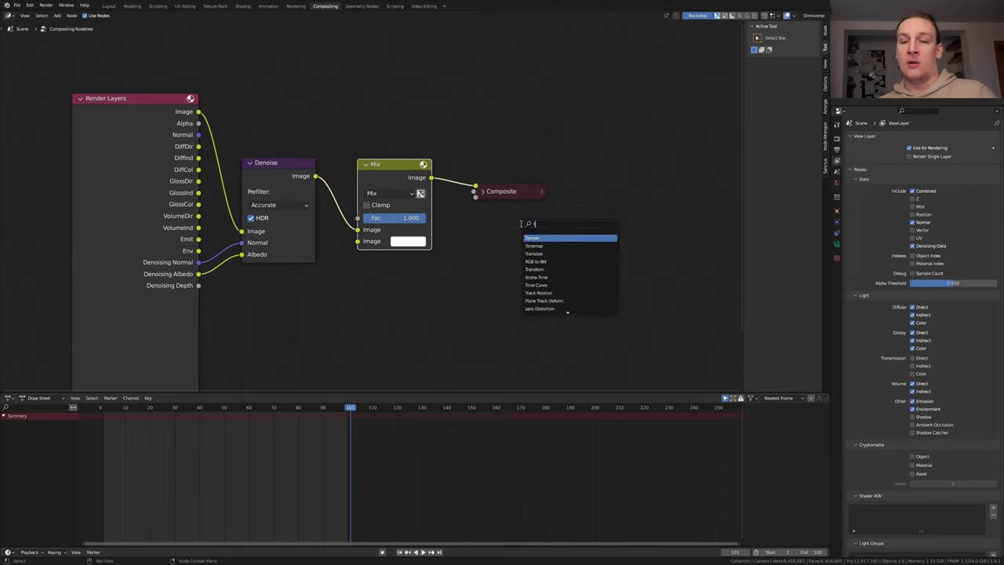
{"action": "key", "text": "Return"}
{"action": "left_click", "coordinate": [369, 277]}
{"action": "left_click_drag", "start_coordinate": [442, 294], "coordinate": [357, 241]}
Step: Set the Mix node's factor to 0.03
{"action": "left_click", "coordinate": [408, 219]}
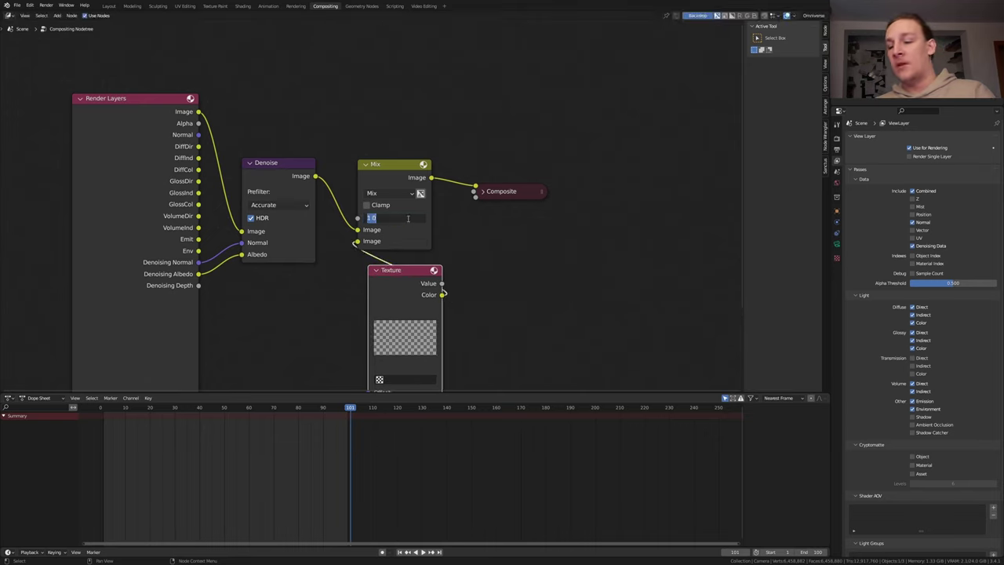
{"action": "key", "text": "BackSpace"}
{"action": "type", "text": ".03"}
{"action": "key", "text": "Return"}
Step: Create a new texture, choose its texture type, and assign it to the compositor's Texture node
{"action": "left_click", "coordinate": [837, 258]}
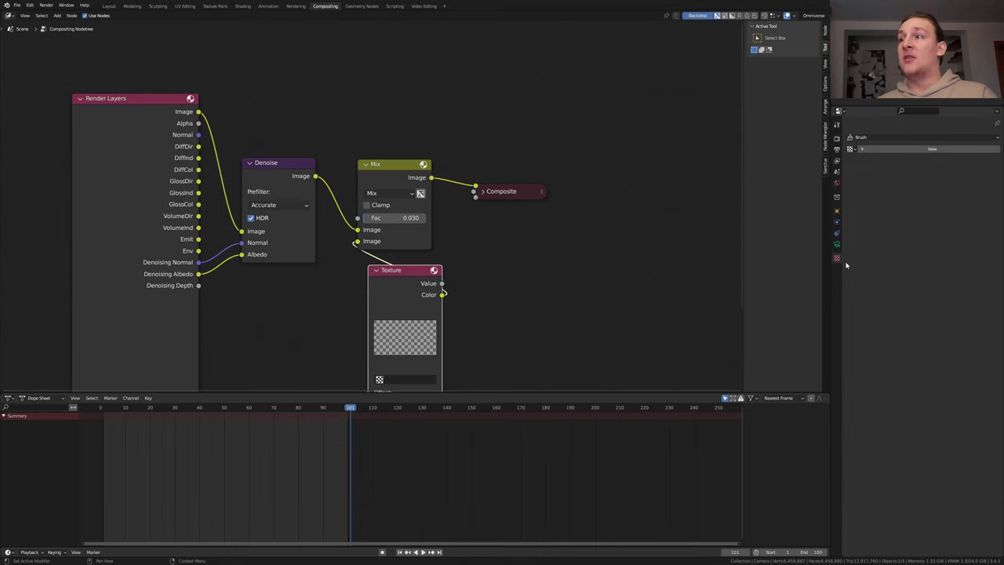
{"action": "left_click", "coordinate": [930, 149]}
{"action": "left_click", "coordinate": [926, 160]}
{"action": "left_click", "coordinate": [925, 186]}
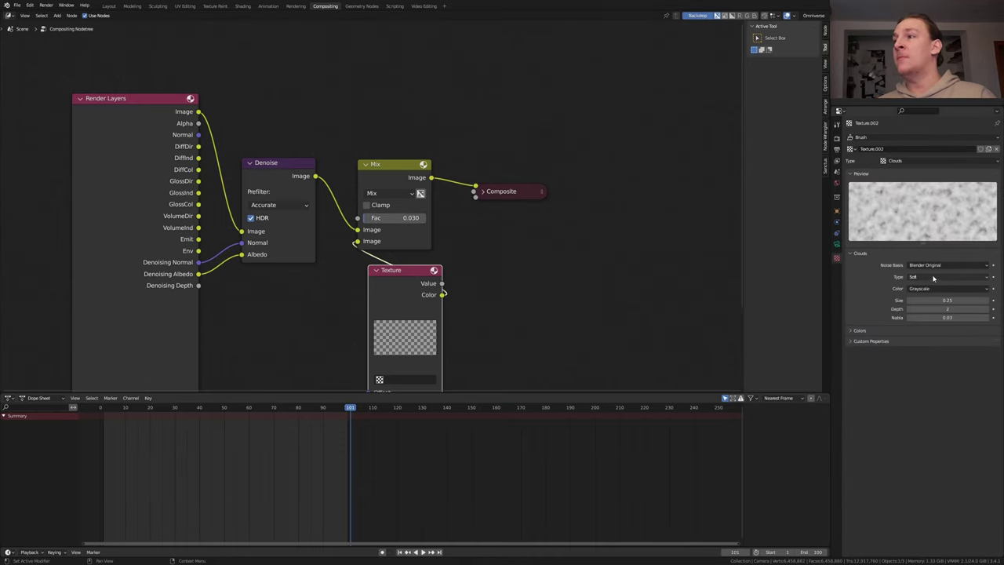
{"action": "left_click", "coordinate": [379, 378]}
{"action": "left_click", "coordinate": [424, 415]}
Step: Set the frame rate to 30 fps and the render output path to Rendered_Images_ in the Rendered_Images folder
{"action": "left_click", "coordinate": [837, 149]}
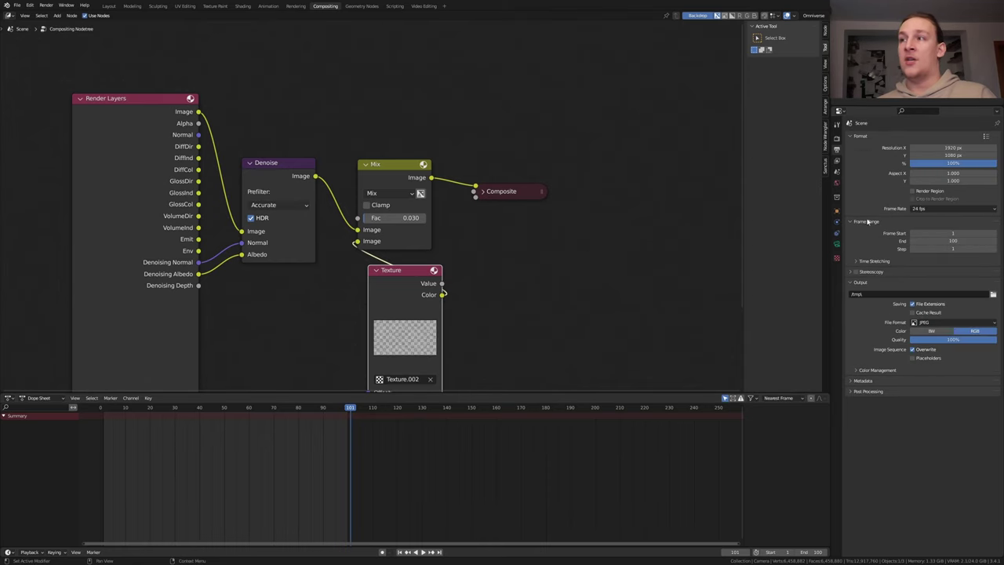
{"action": "left_click", "coordinate": [925, 209]}
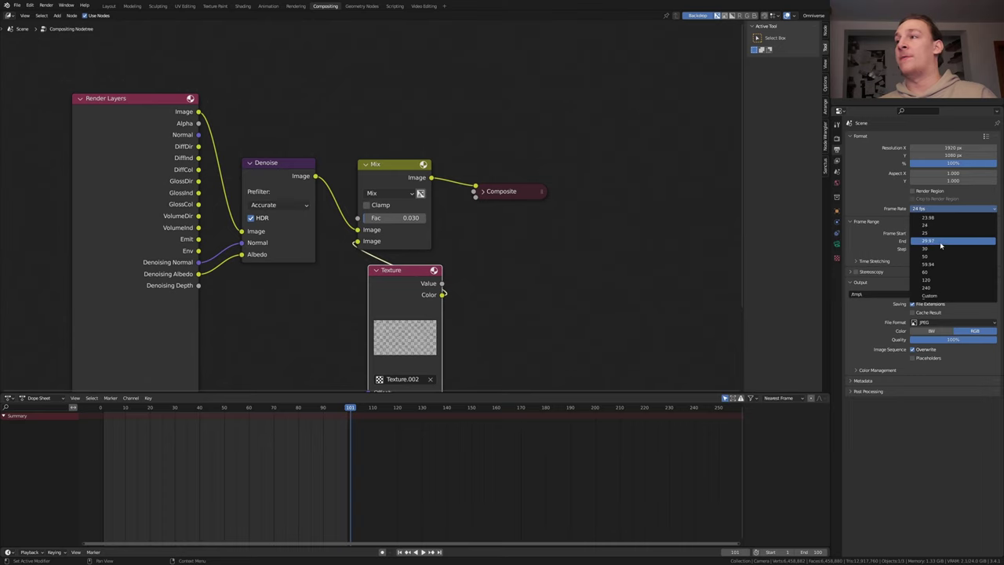
{"action": "left_click", "coordinate": [936, 249]}
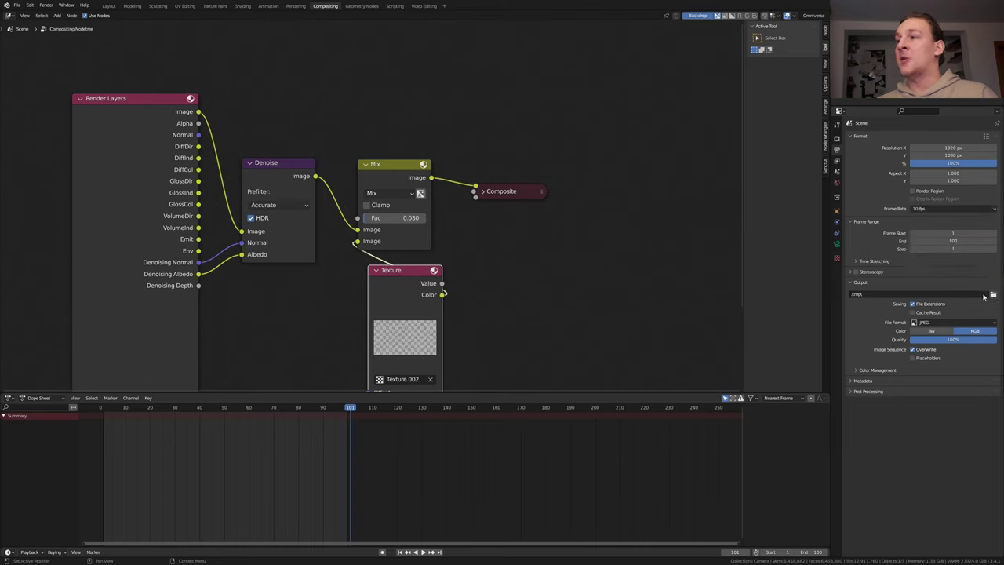
{"action": "left_click", "coordinate": [994, 295]}
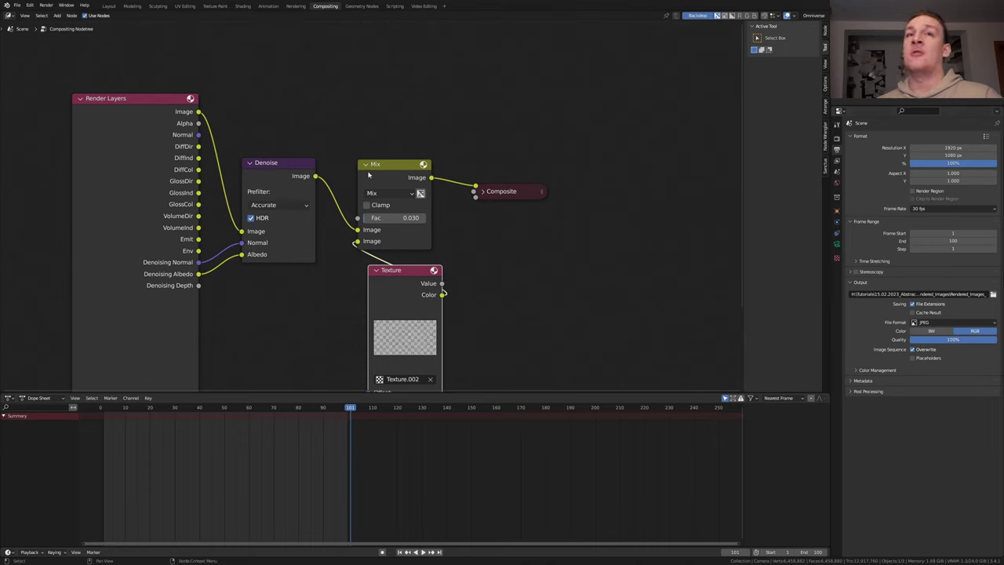
Step: Enable Lock Interface for rendering and Persistent Data for the final render performance
{"action": "left_click", "coordinate": [47, 6]}
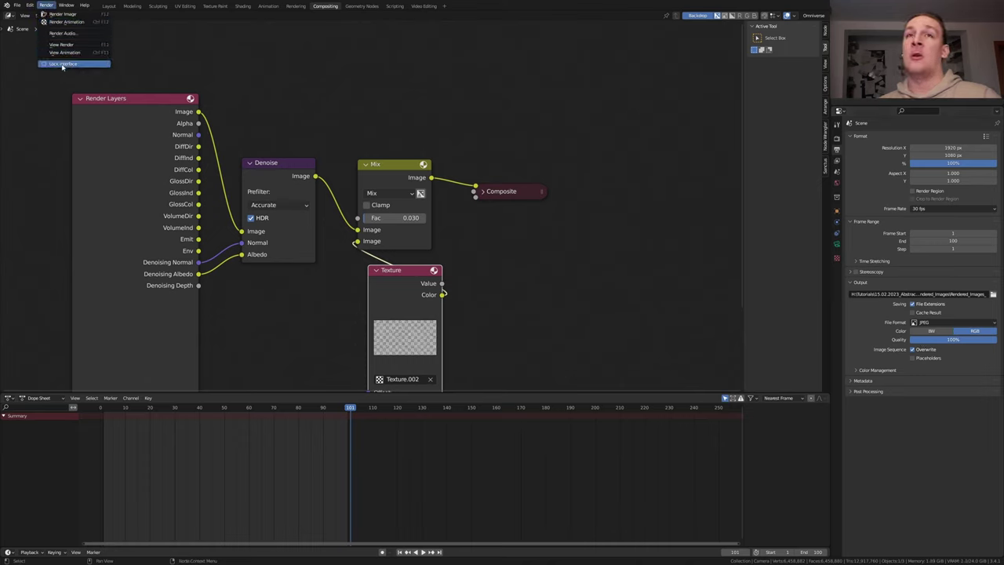
{"action": "left_click", "coordinate": [66, 64]}
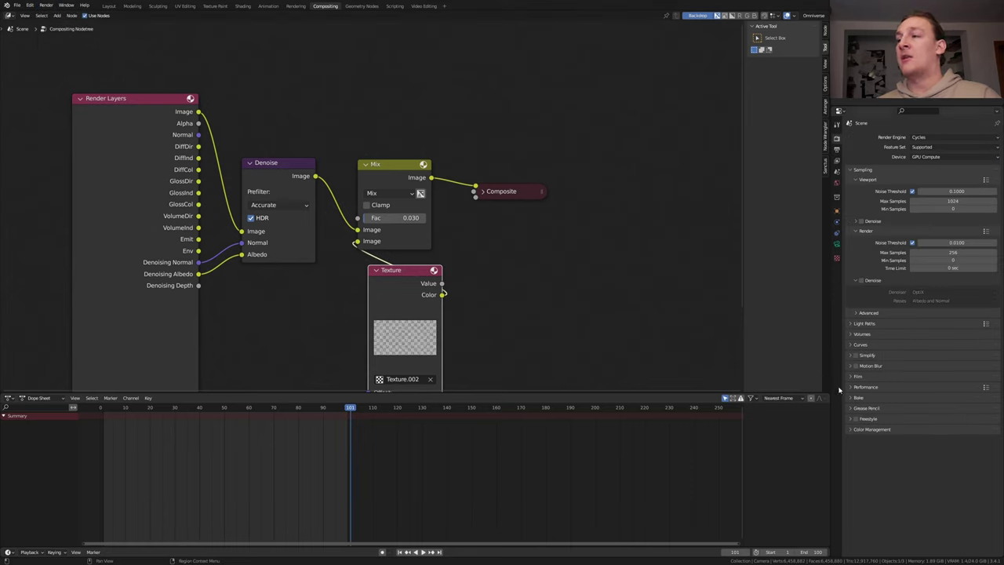
{"action": "left_click", "coordinate": [856, 388]}
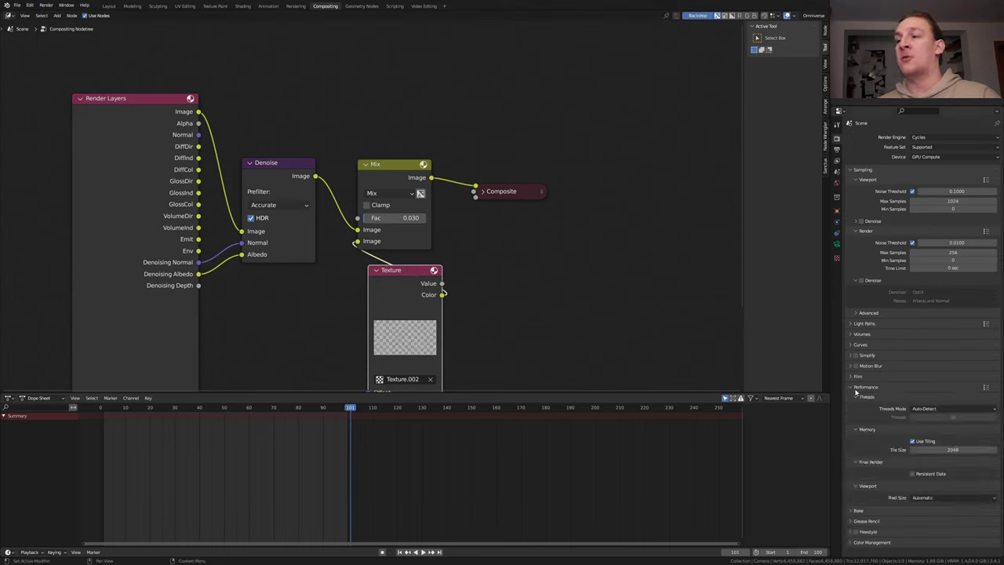
{"action": "left_click", "coordinate": [913, 473]}
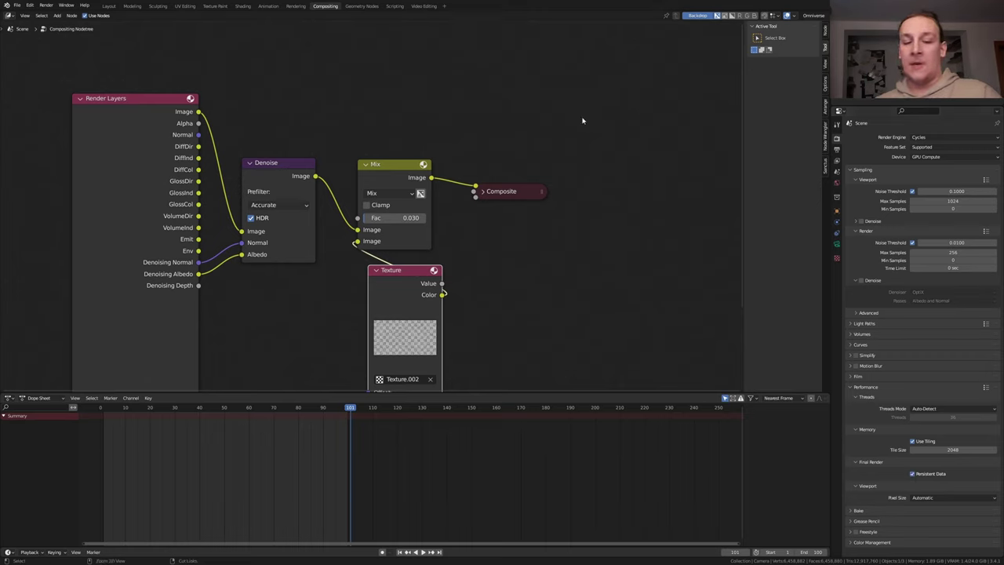
Step: Save the file, render the animation to its final frame, and close the render window
{"action": "key", "text": "ctrl+s"}
{"action": "key", "text": "F12"}
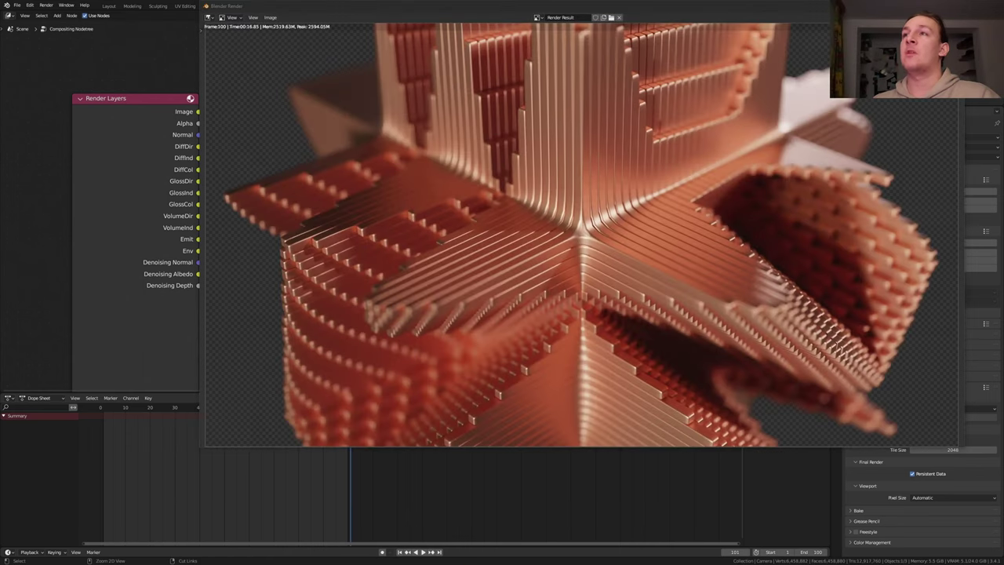
{"action": "key", "text": "Escape"}
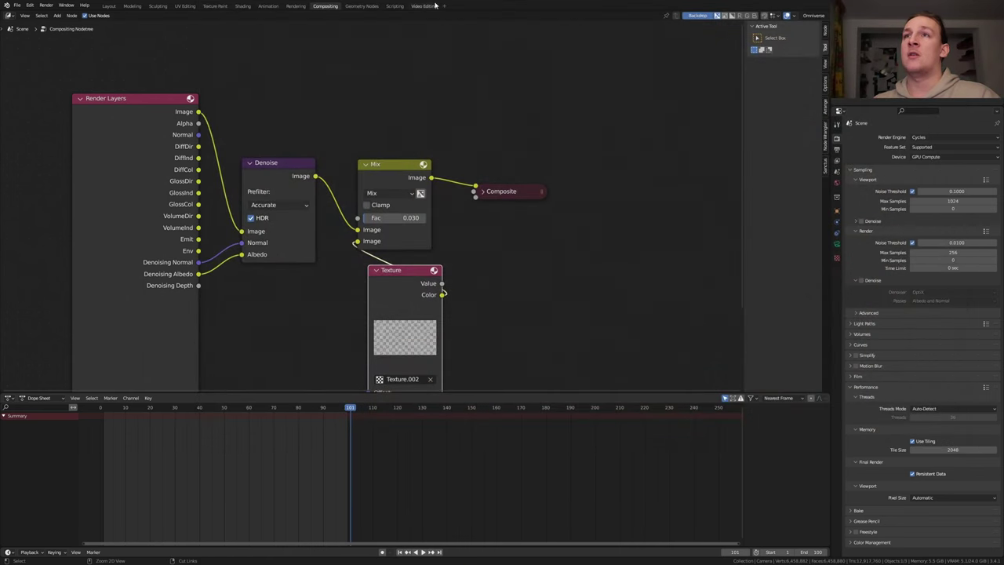
Step: Go to the Video Editing workspace and choose Filmic as the color management view transform
{"action": "left_click", "coordinate": [429, 6]}
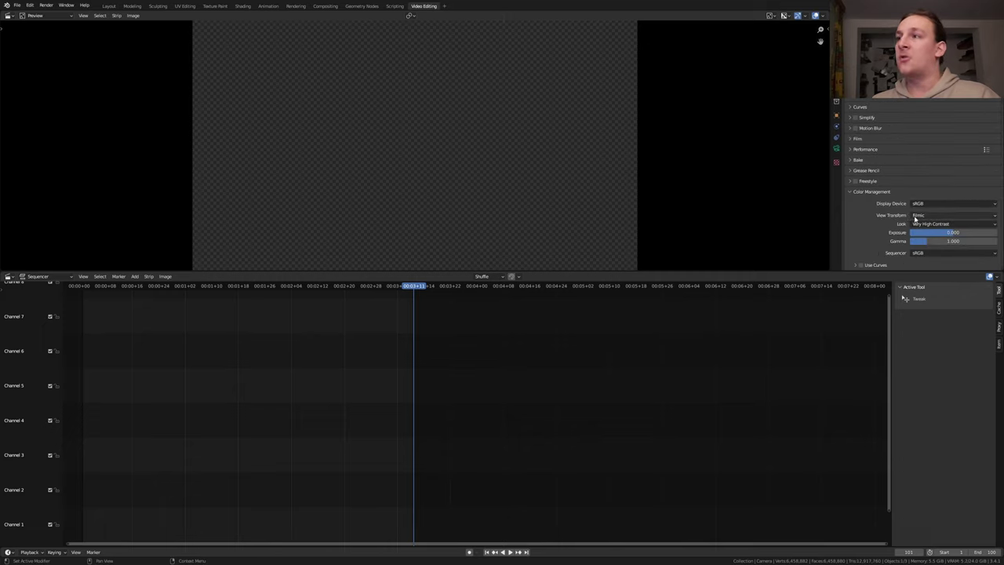
{"action": "left_click", "coordinate": [916, 216]}
{"action": "left_click", "coordinate": [924, 232]}
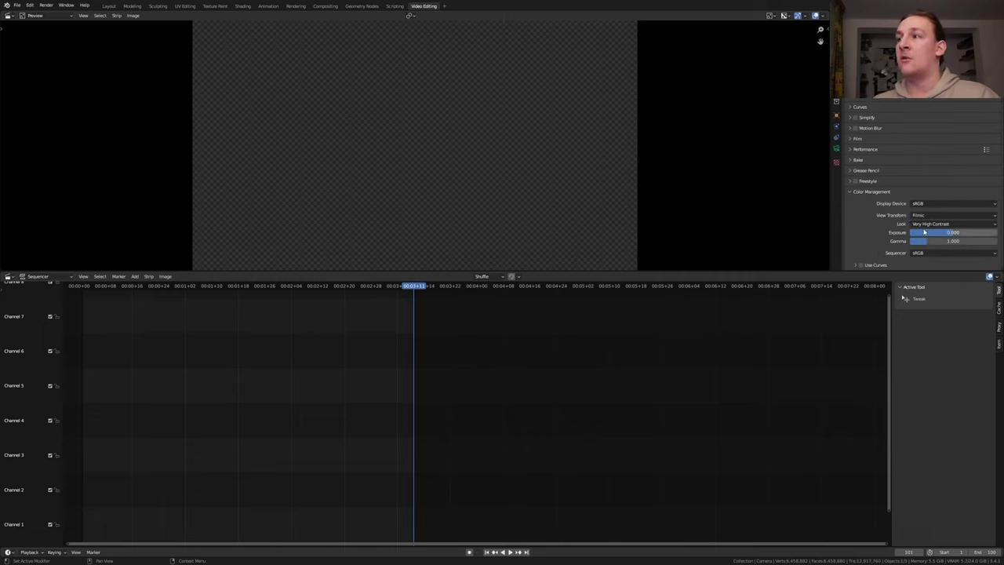
Step: Set the output file format to FFmpeg Video with an MPEG-4 container and High Quality output
{"action": "left_click", "coordinate": [836, 59]}
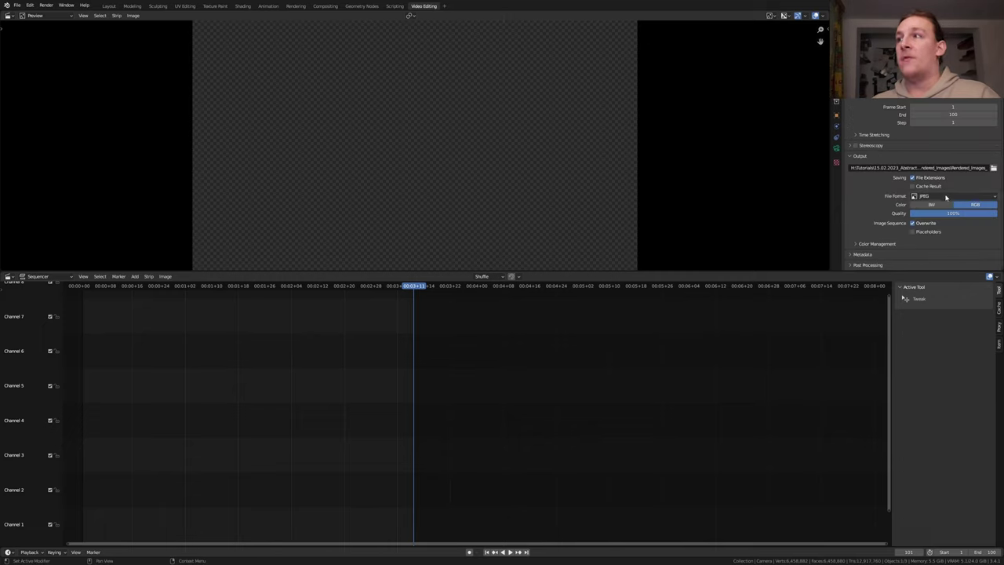
{"action": "left_click", "coordinate": [946, 197]}
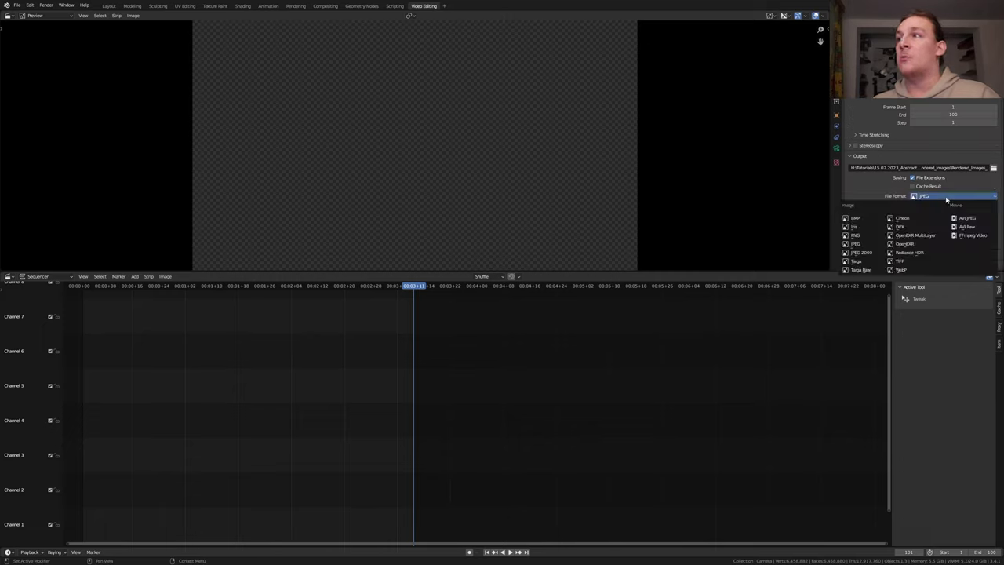
{"action": "left_click", "coordinate": [972, 236]}
{"action": "left_click", "coordinate": [894, 245]}
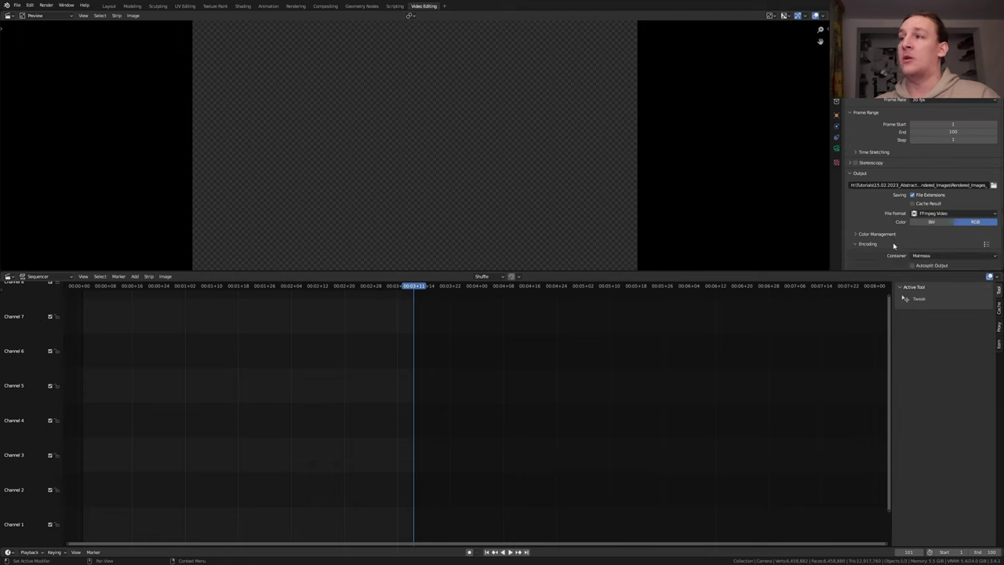
{"action": "left_click", "coordinate": [932, 256]}
{"action": "left_click", "coordinate": [931, 283]}
{"action": "scroll", "coordinate": [939, 247], "scroll_direction": "down", "scroll_amount": 3}
{"action": "left_click", "coordinate": [941, 252]}
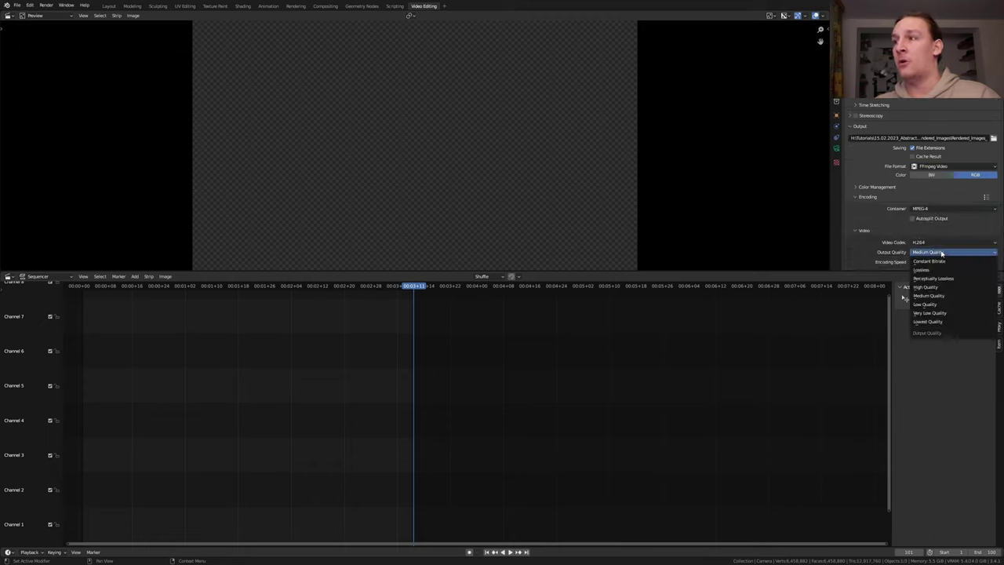
{"action": "left_click", "coordinate": [941, 292]}
Step: Add all rendered images from the Rendered_Images folder as an image sequence strip in channel 1, starting at frame 1
{"action": "left_click", "coordinate": [488, 553]}
{"action": "key", "text": "shift+a"}
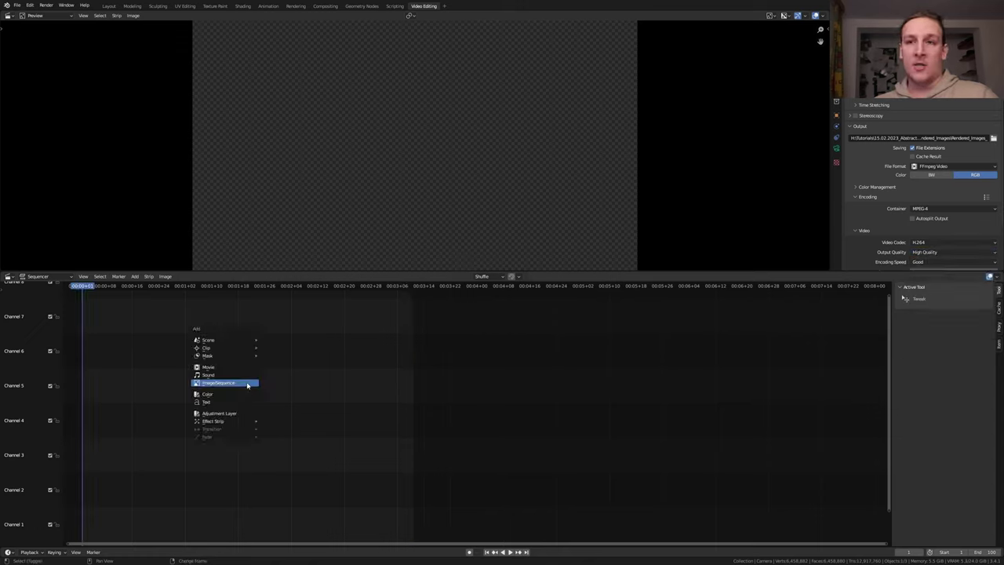
{"action": "left_click", "coordinate": [247, 383]}
{"action": "left_click", "coordinate": [420, 228]}
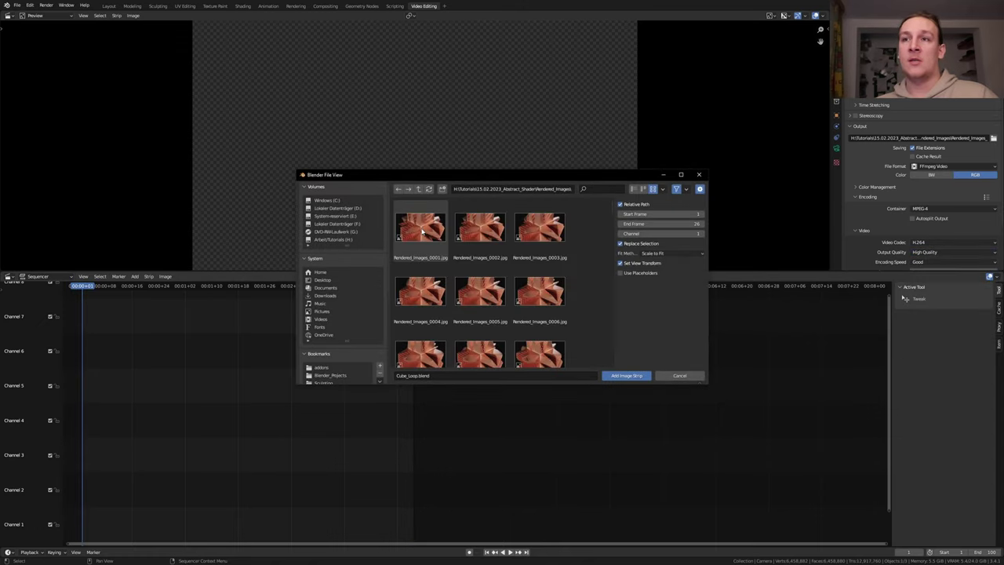
{"action": "left_click", "coordinate": [421, 230]}
{"action": "key", "text": "a"}
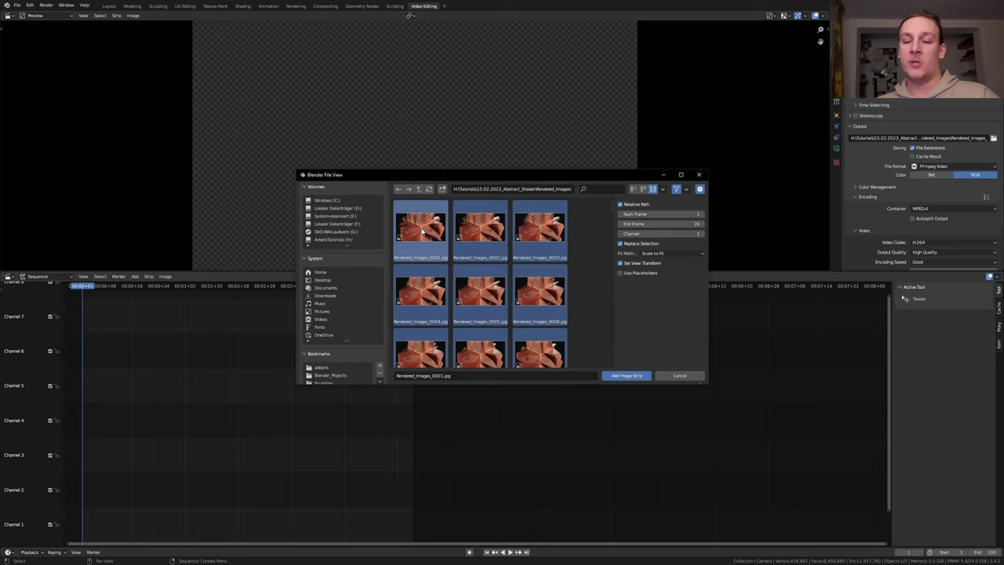
{"action": "key", "text": "Return"}
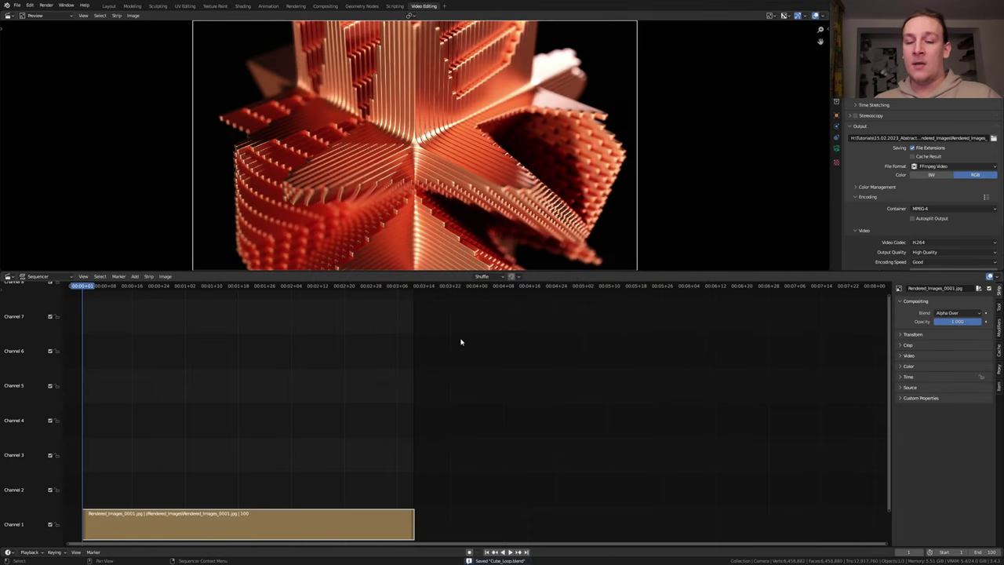